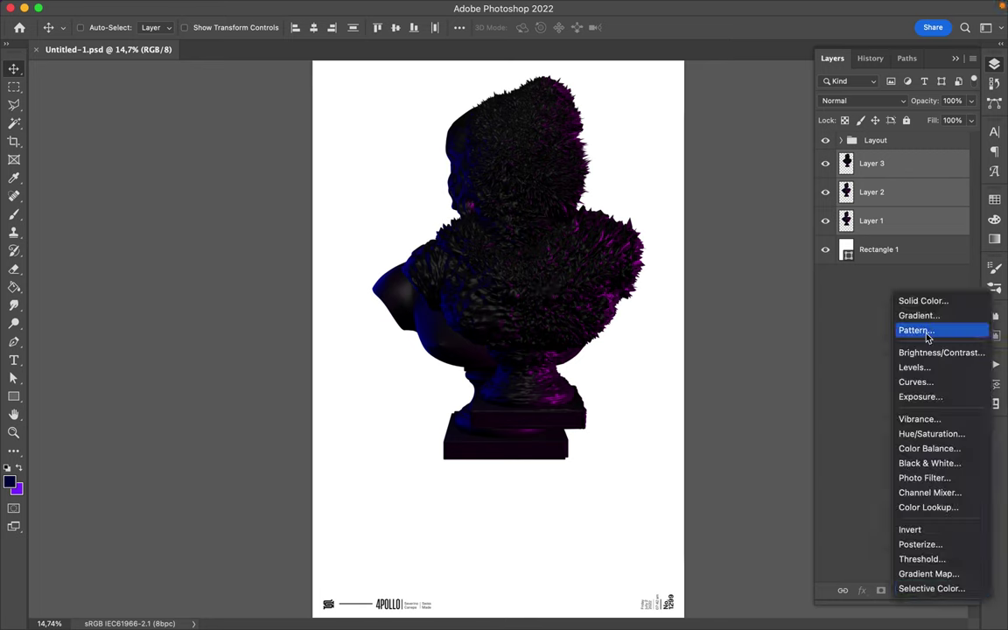
Brighten the image slightly with a Levels adjustment, then add a Gradient Map adjustment layer.
{"action": "left_click_drag", "start_coordinate": [883, 496], "coordinate": [866, 497]}
{"action": "left_click", "coordinate": [994, 66]}
{"action": "left_click", "coordinate": [172, 8]}
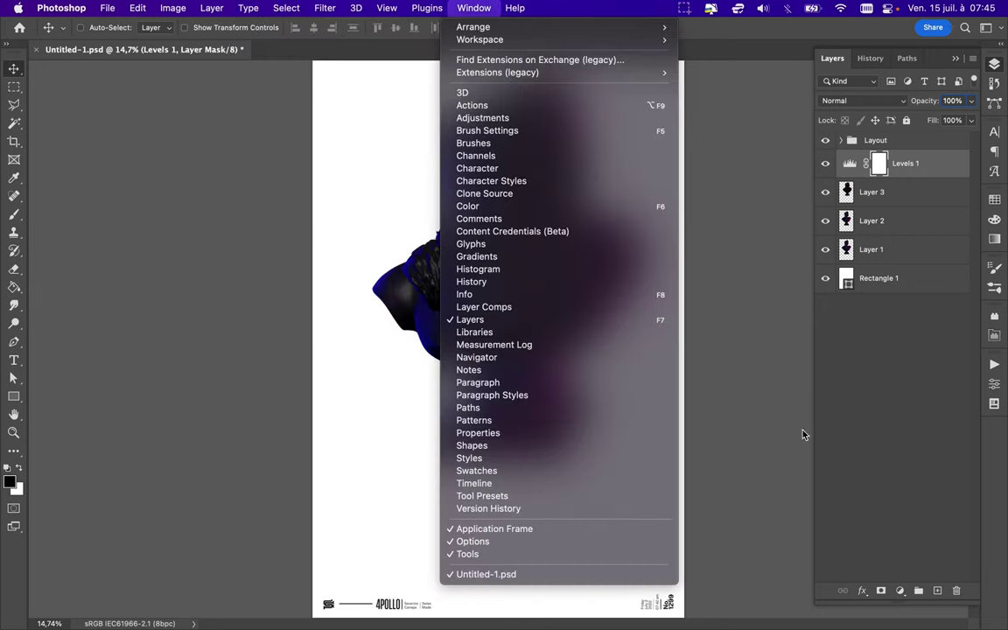
{"action": "left_click", "coordinate": [899, 591]}
{"action": "left_click", "coordinate": [928, 573]}
Set the gradient map stops to deep blue 2e1ac3 and saturated magenta.
{"action": "left_click", "coordinate": [861, 398]}
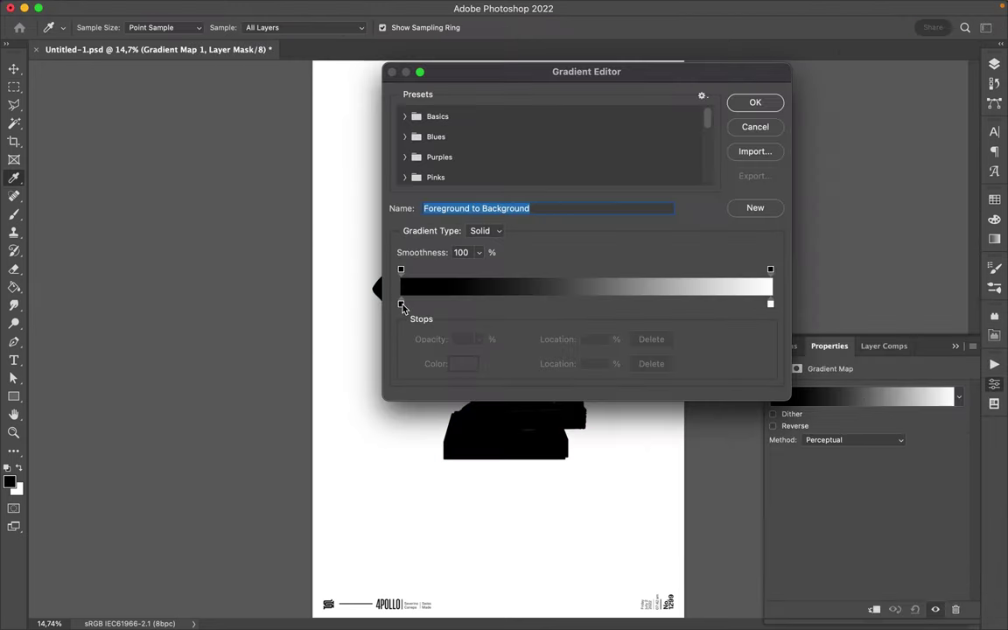
{"action": "double_click", "coordinate": [405, 443]}
{"action": "left_click_drag", "start_coordinate": [503, 70], "coordinate": [161, 346]}
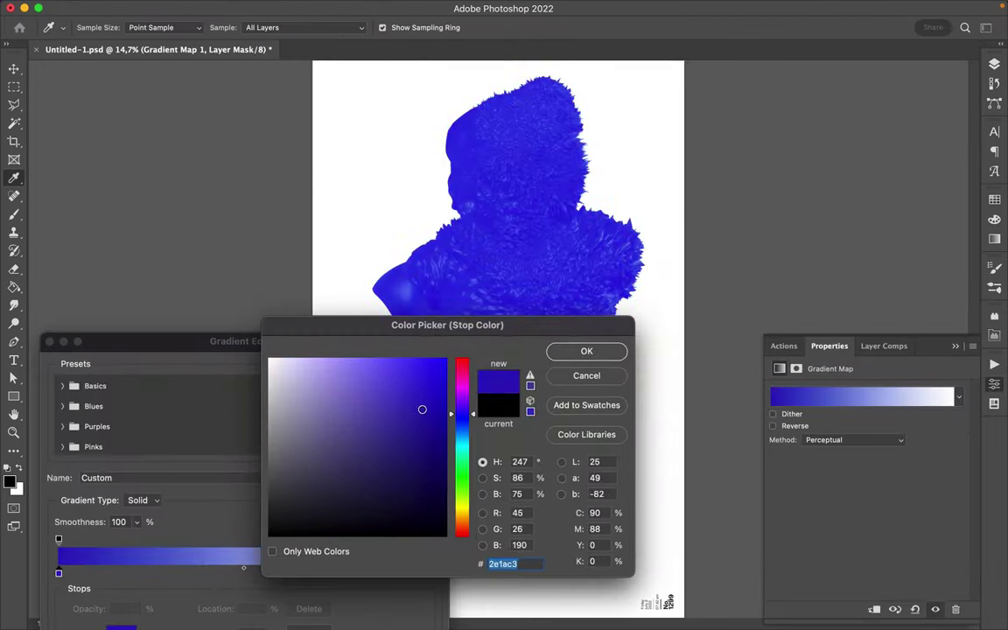
{"action": "key", "text": "Return"}
{"action": "double_click", "coordinate": [428, 573]}
{"action": "left_click", "coordinate": [461, 388]}
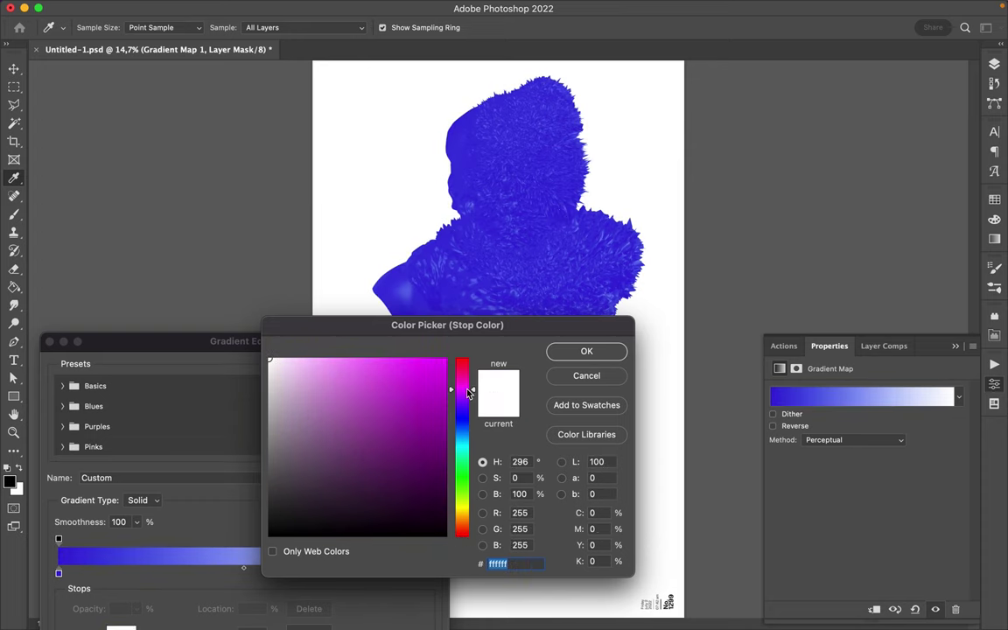
{"action": "left_click", "coordinate": [429, 368]}
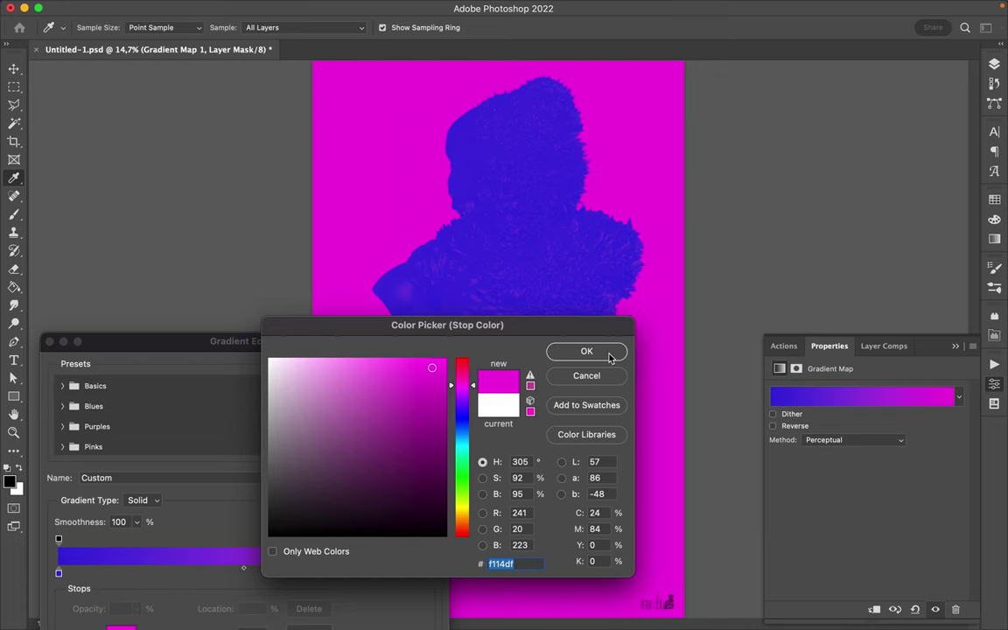
Add a third yellow-green d4f114 stop and apply the gradient map.
{"action": "left_click", "coordinate": [586, 351]}
{"action": "double_click", "coordinate": [239, 573]}
{"action": "left_click", "coordinate": [461, 504]}
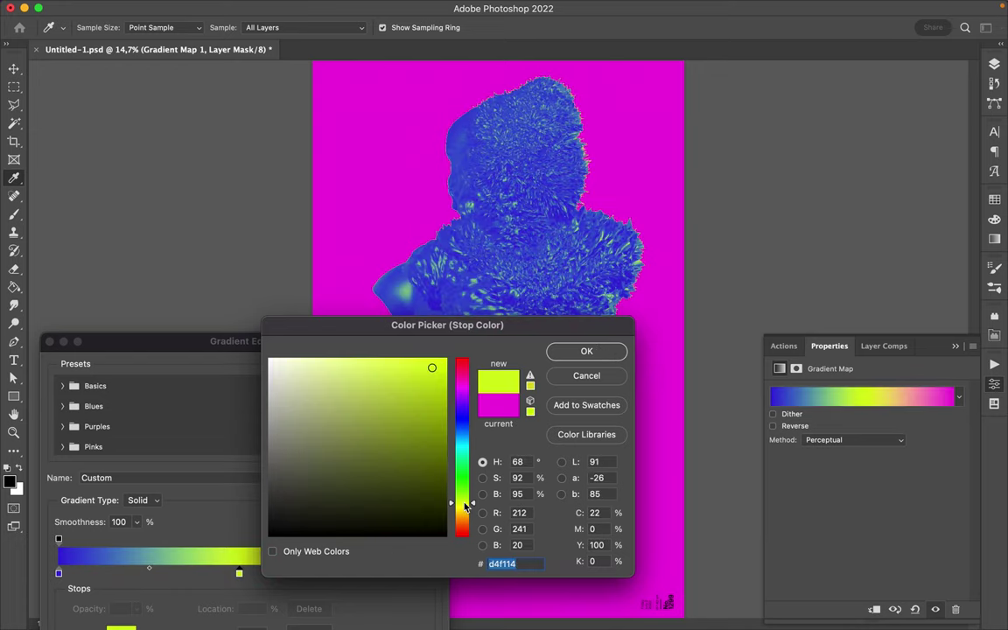
{"action": "left_click", "coordinate": [567, 357]}
{"action": "left_click", "coordinate": [407, 371]}
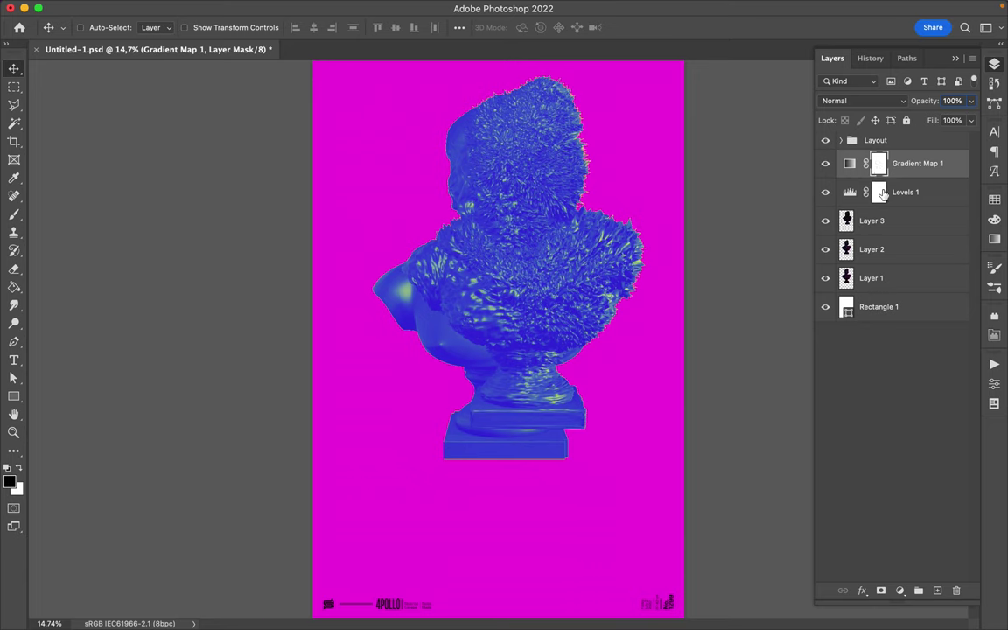
Cancel the Levels mask refinement and brighten the midtones to bring out more yellow.
{"action": "double_click", "coordinate": [879, 192]}
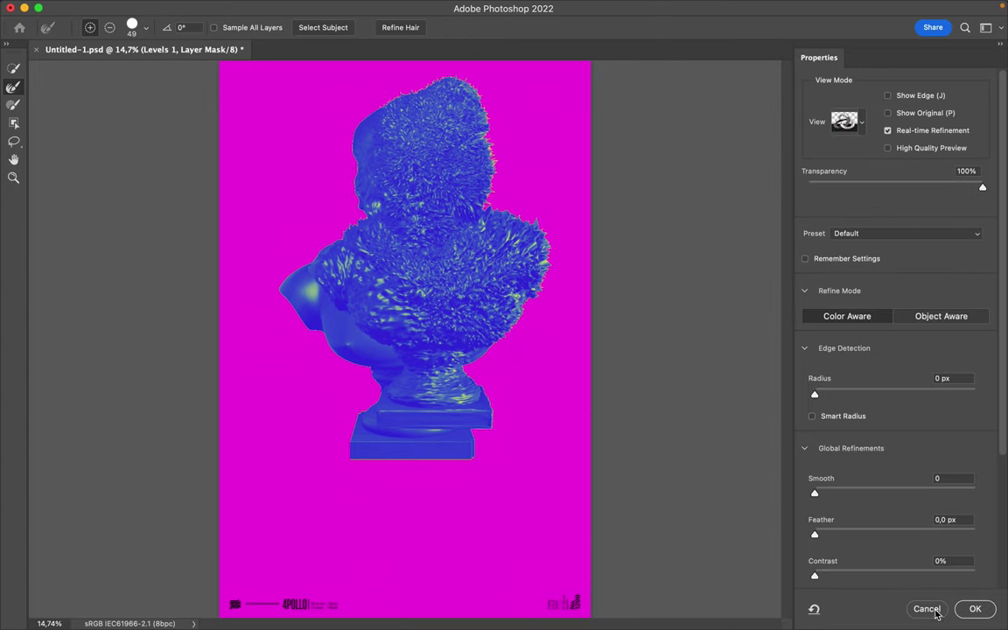
{"action": "left_click", "coordinate": [926, 608]}
{"action": "mouse_move", "coordinate": [876, 496]}
{"action": "left_mouse_down"}
{"action": "mouse_move", "coordinate": [814, 495]}
{"action": "mouse_move", "coordinate": [832, 495]}
{"action": "left_mouse_up"}
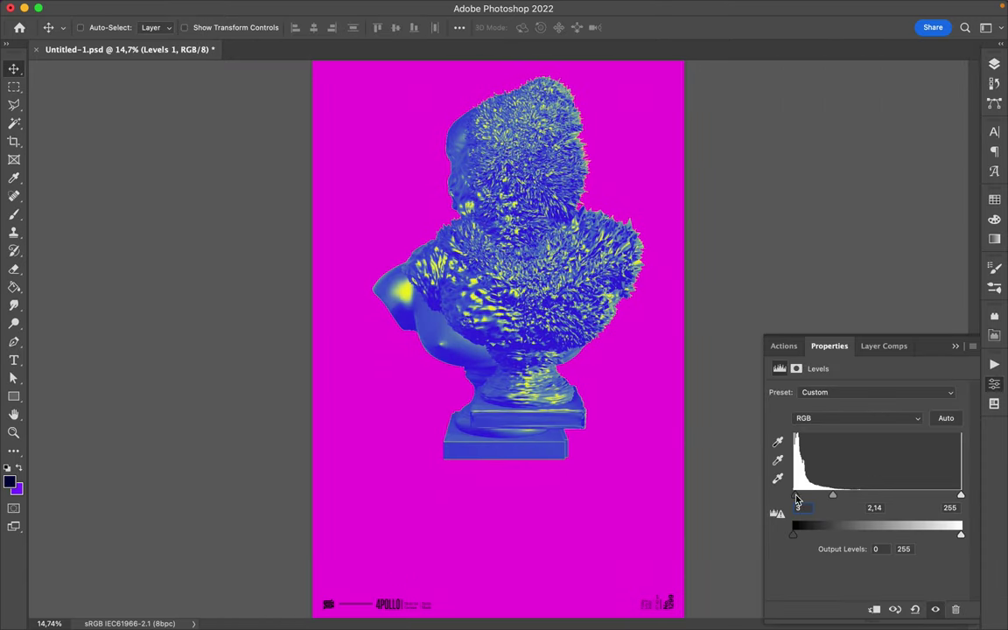
Move Layer 1 above Layer 3 and shift its Apollo bust down on the poster.
{"action": "left_click", "coordinate": [994, 66]}
{"action": "left_click", "coordinate": [945, 163]}
{"action": "left_click", "coordinate": [929, 193]}
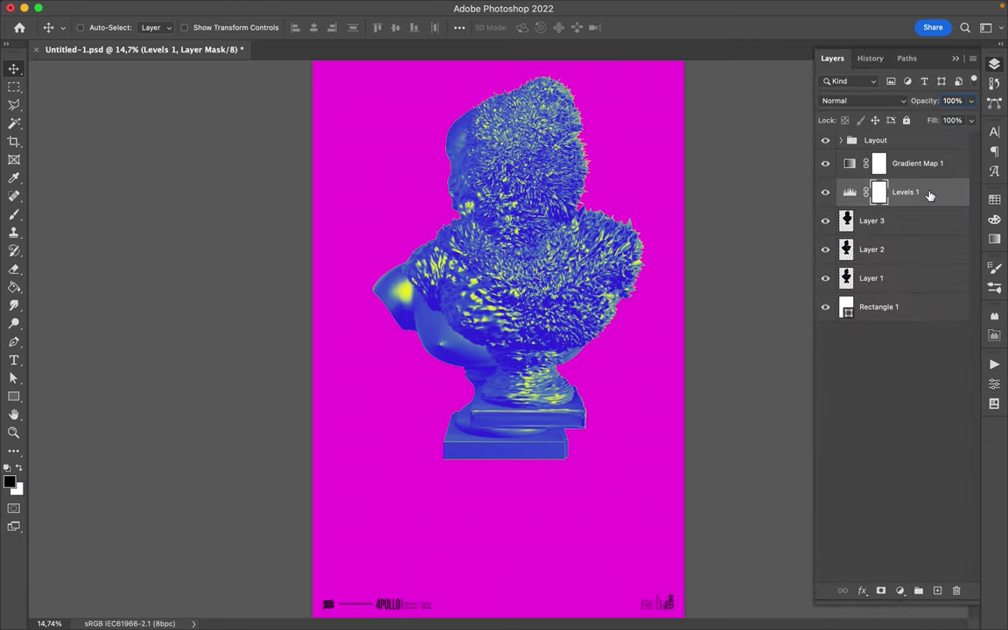
{"action": "left_click_drag", "start_coordinate": [870, 277], "coordinate": [889, 214]}
{"action": "left_click_drag", "start_coordinate": [536, 138], "coordinate": [535, 377]}
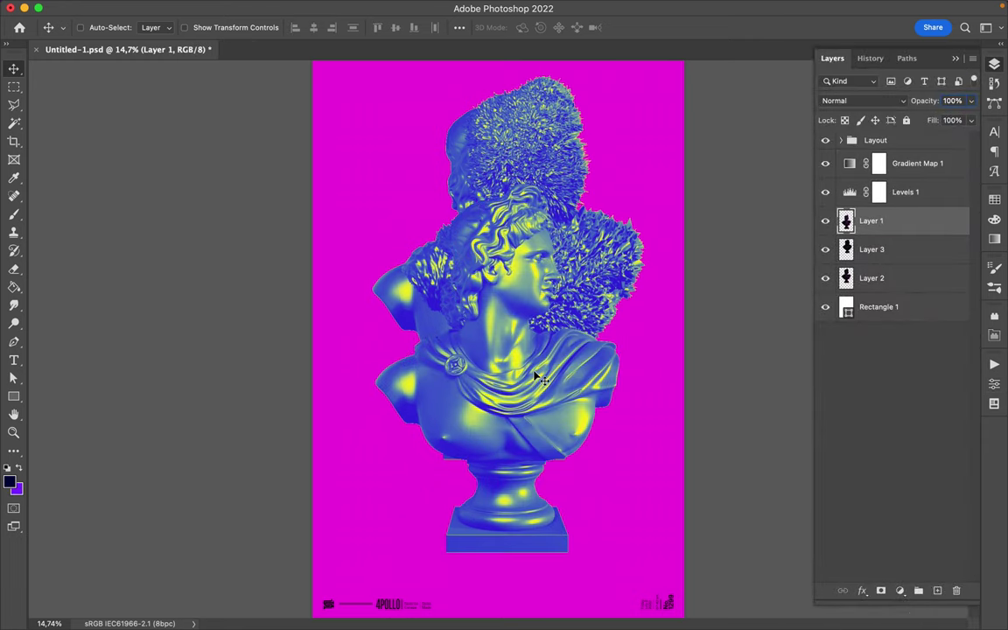
Cut out the Apollo head with the Polygonal Lasso and move it up and right.
{"action": "key", "text": "l"}
{"action": "left_click", "coordinate": [457, 205]}
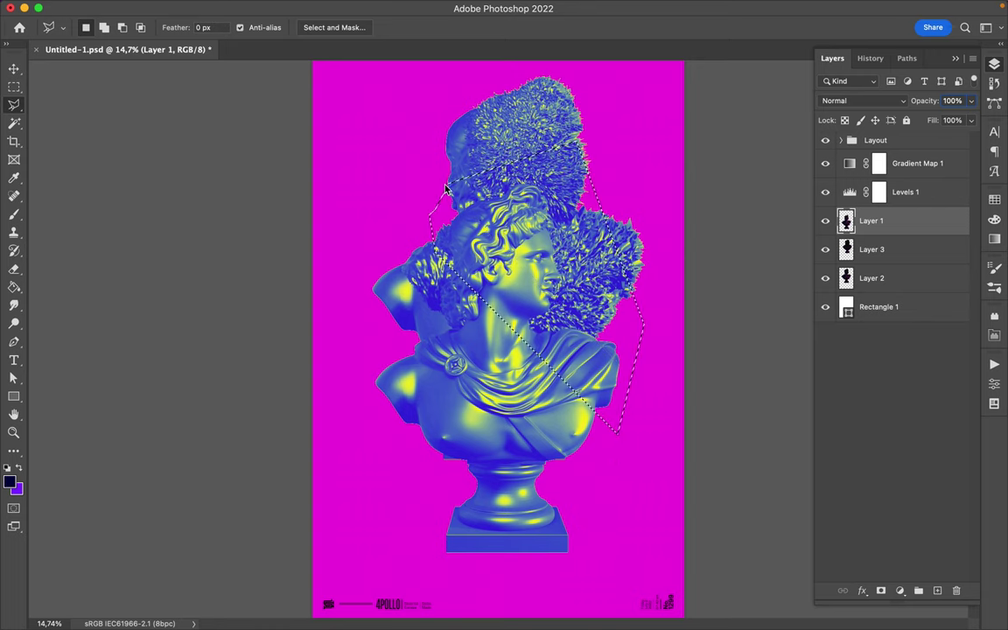
{"action": "key", "text": "v"}
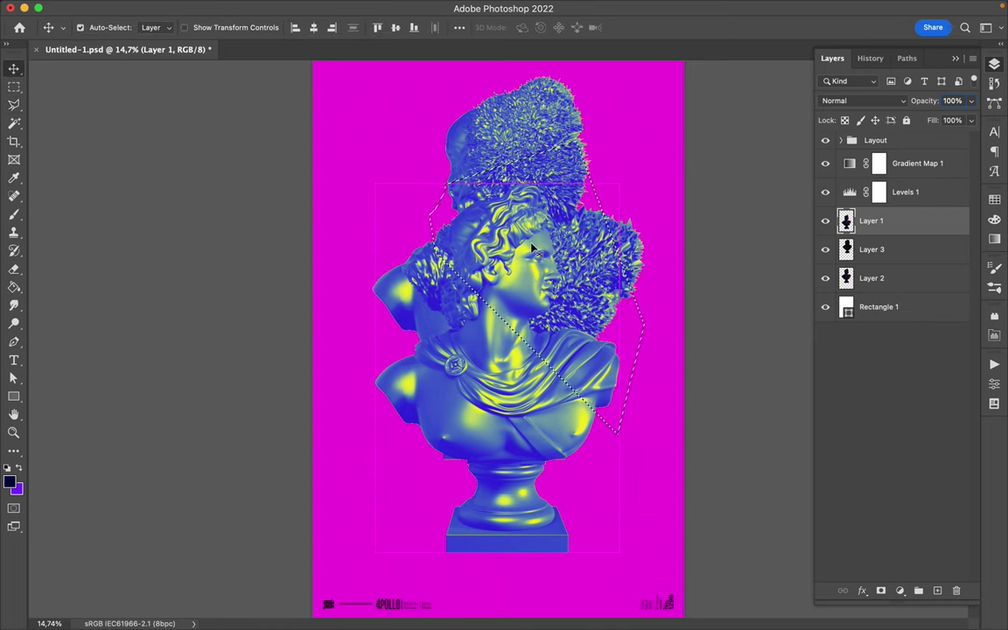
{"action": "left_click_drag", "start_coordinate": [535, 249], "coordinate": [560, 198]}
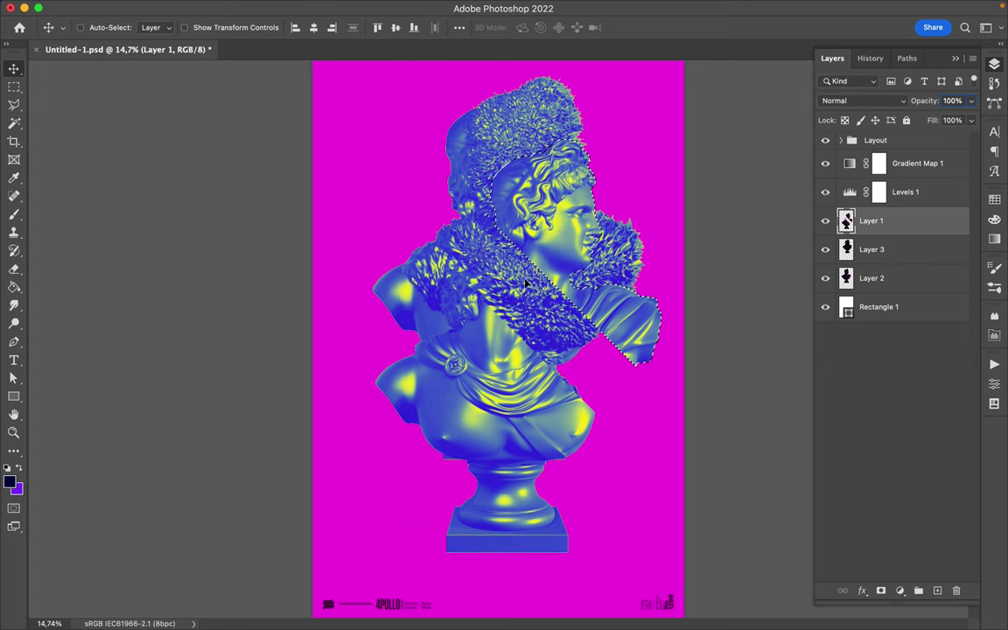
{"action": "key", "text": "ctrl+d"}
Save the document and nudge Layer 1's bust up and left.
{"action": "key", "text": "m"}
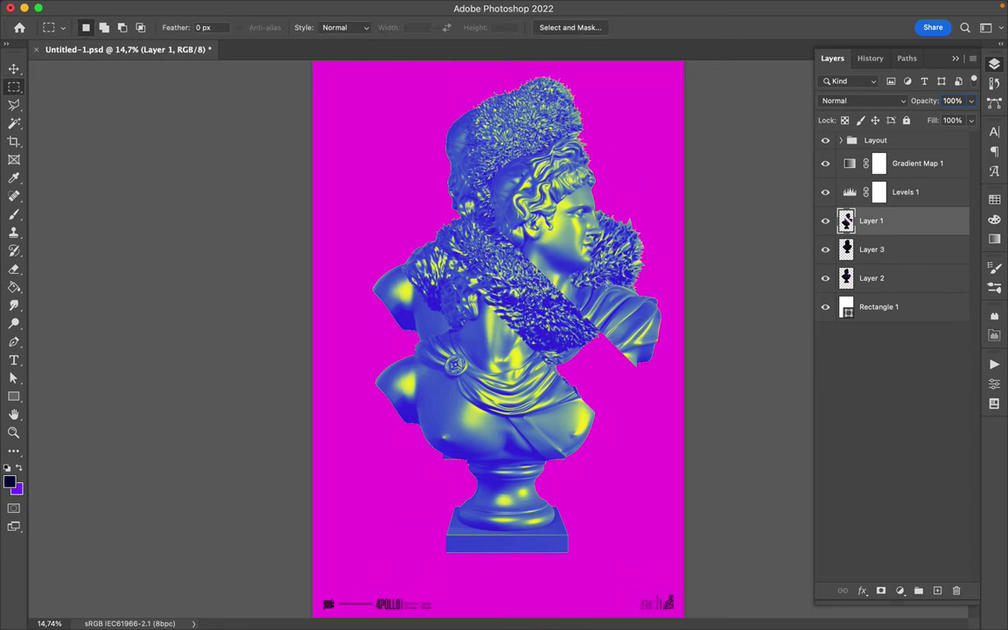
{"action": "key", "text": "v"}
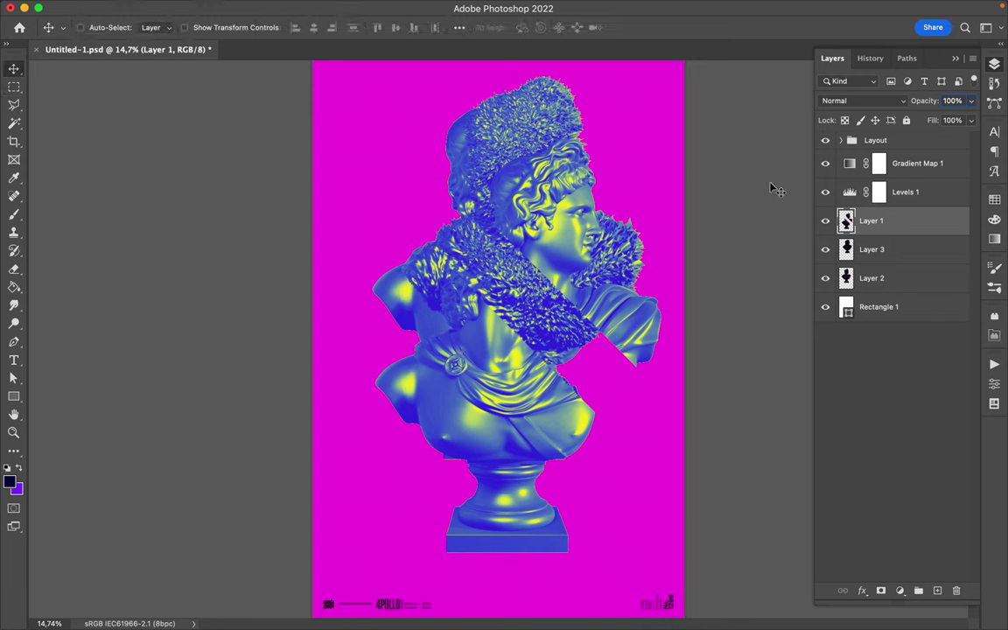
{"action": "key", "text": "ctrl+s"}
{"action": "left_click_drag", "start_coordinate": [742, 241], "coordinate": [727, 221]}
Delete the lower bust and pedestal from Layer 1, shift the upper piece left, and reposition Layer 2's bust.
{"action": "key", "text": "l"}
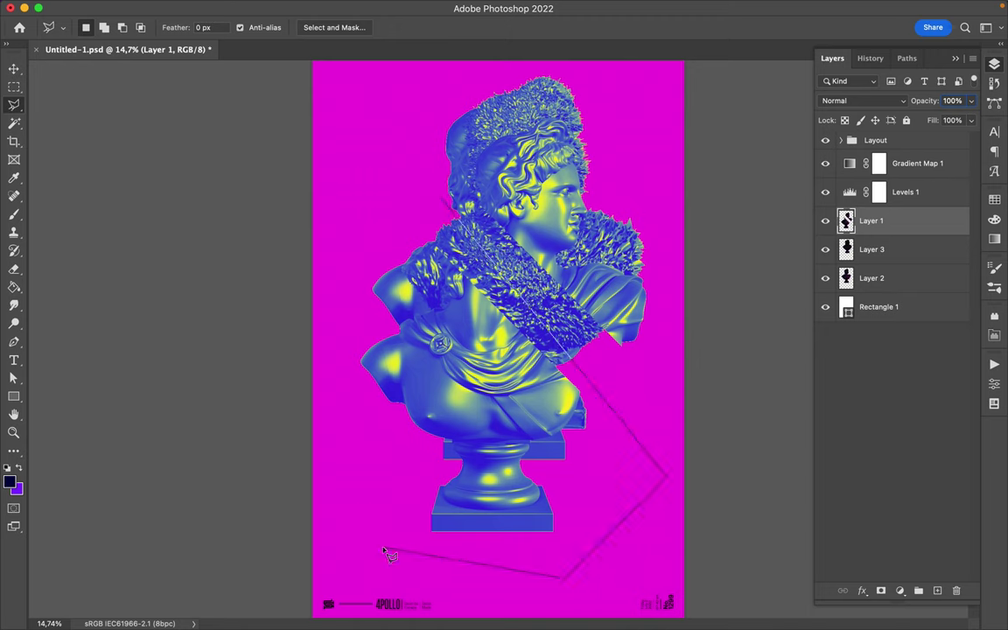
{"action": "key", "text": "Delete"}
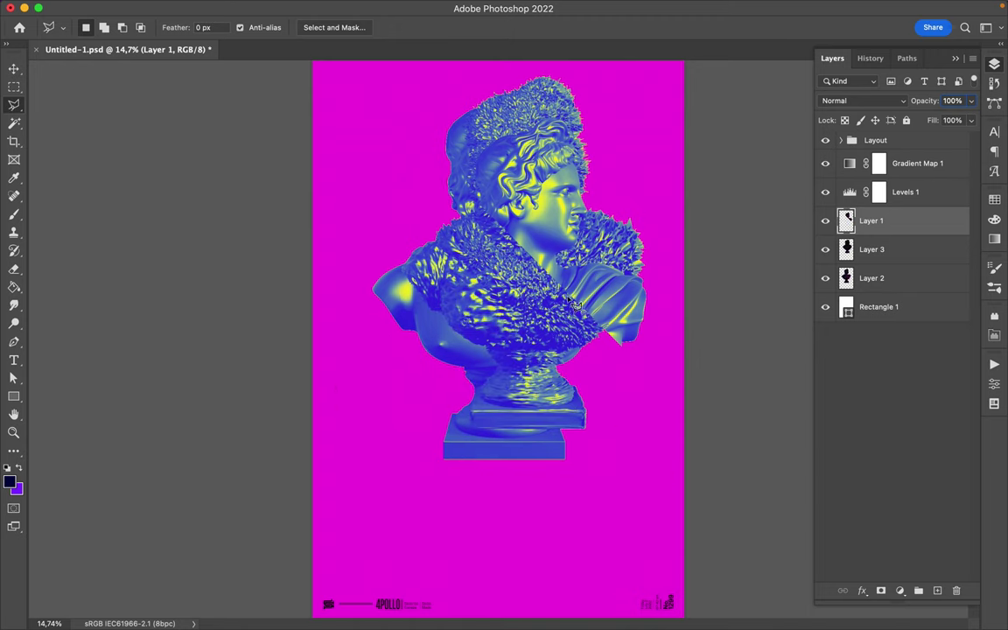
{"action": "key", "text": "v"}
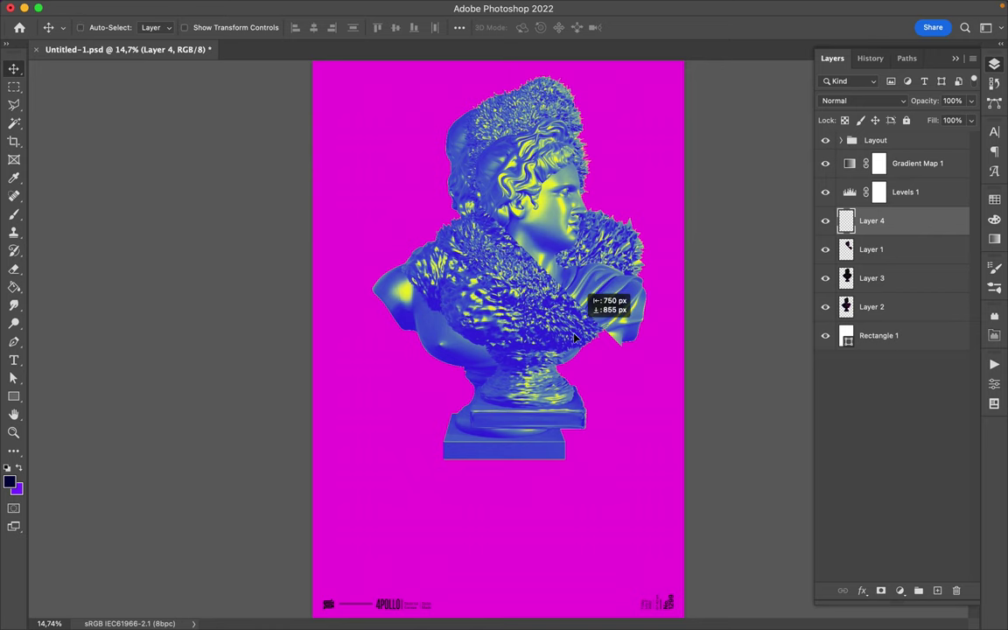
{"action": "mouse_move", "coordinate": [575, 337]}
{"action": "left_mouse_down"}
{"action": "mouse_move", "coordinate": [577, 293]}
{"action": "mouse_move", "coordinate": [428, 448]}
{"action": "left_mouse_up"}
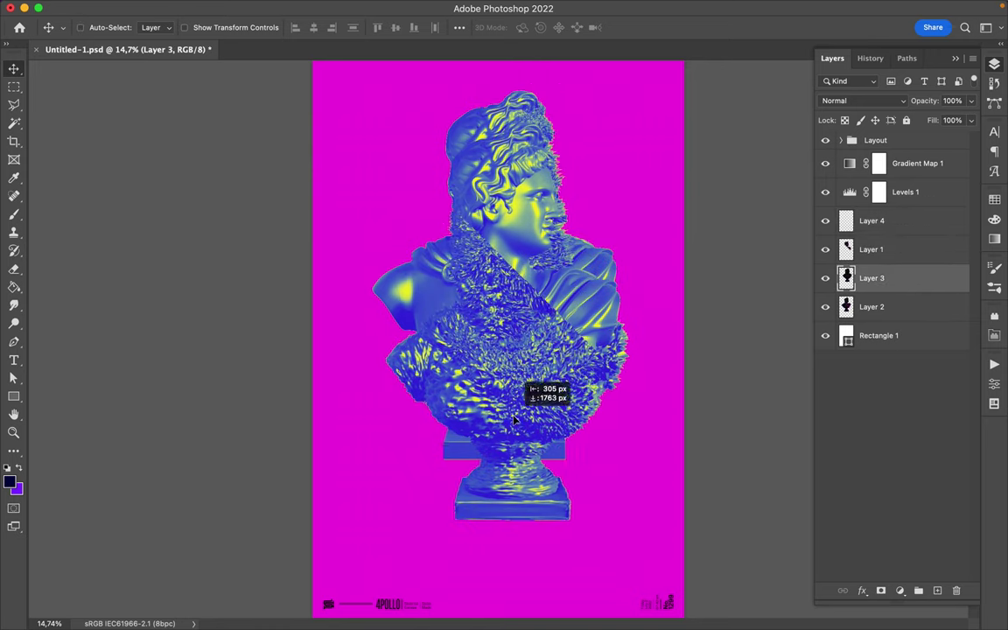
{"action": "key", "text": "super+minus"}
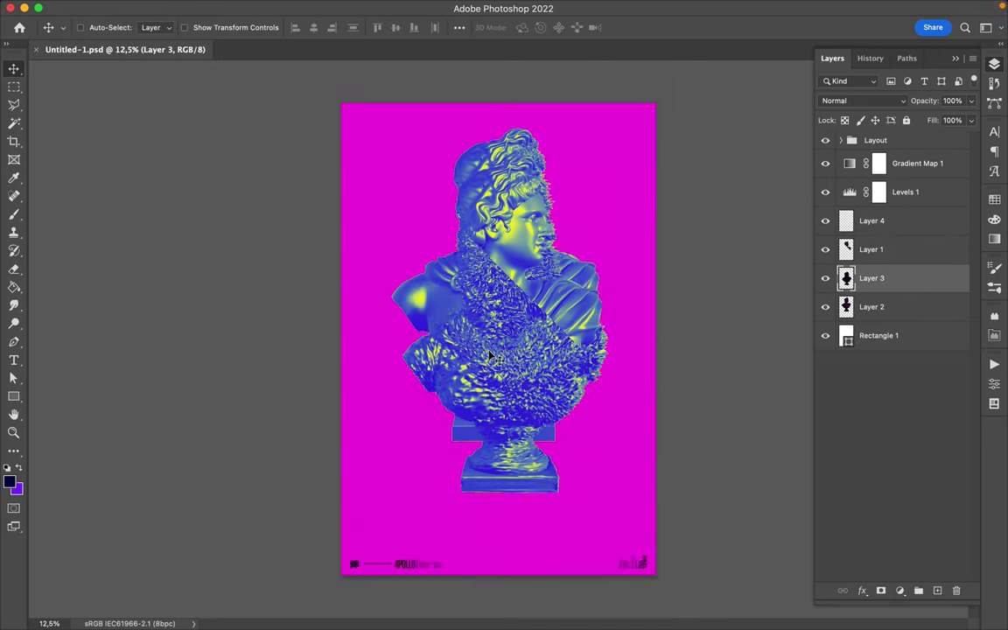
{"action": "left_click_drag", "start_coordinate": [494, 202], "coordinate": [503, 249]}
Copy a lassoed piece of Layer 2's bust onto new Layer 5.
{"action": "key", "text": "l"}
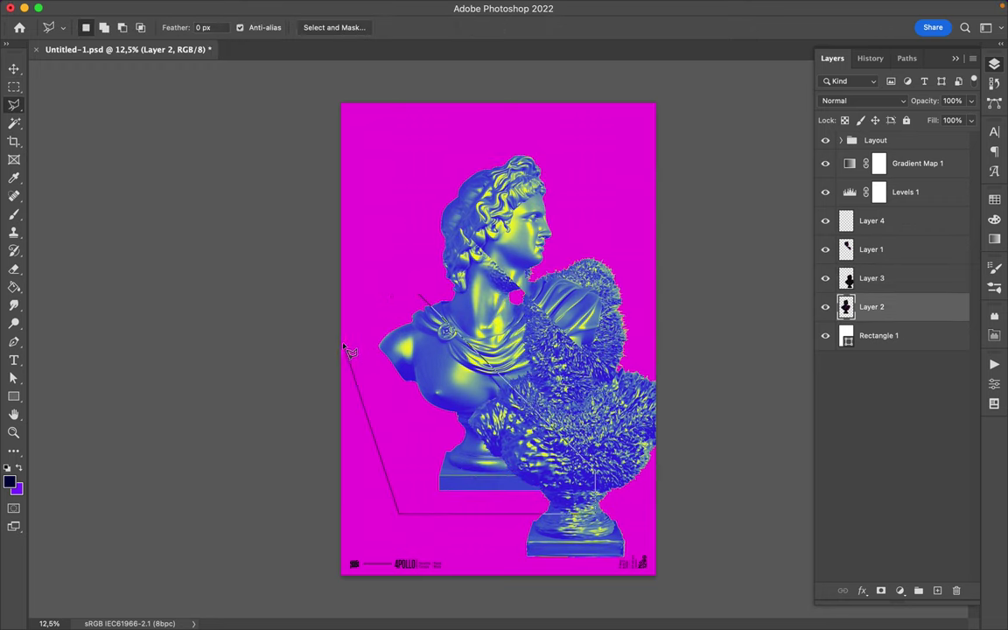
{"action": "key", "text": "super+j"}
{"action": "key", "text": "v"}
{"action": "left_click_drag", "start_coordinate": [504, 328], "coordinate": [494, 323]}
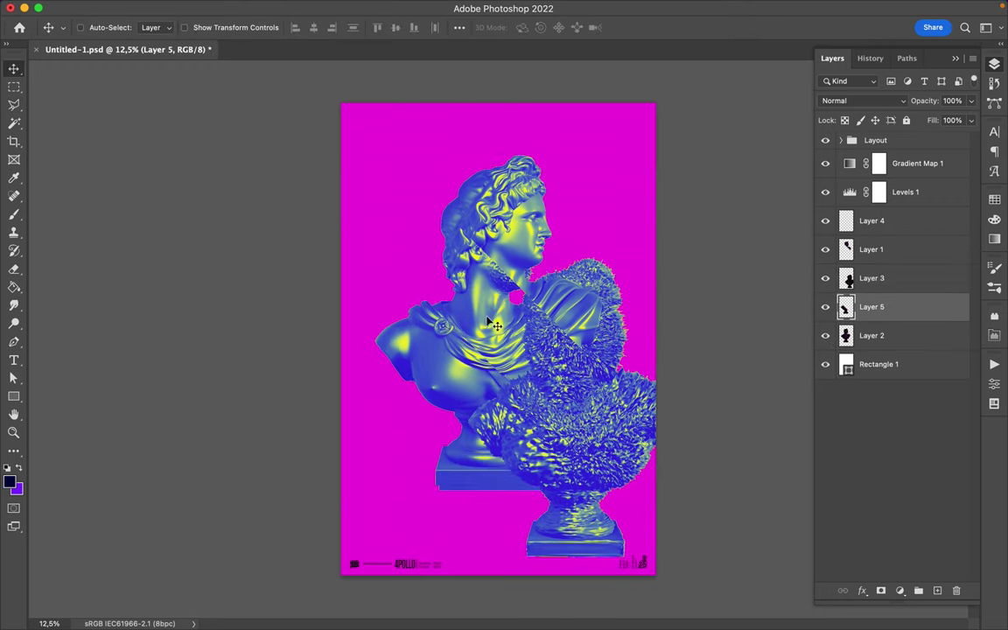
Draw a thin vertical rectangle bar left of the head.
{"action": "key", "text": "u"}
{"action": "left_click_drag", "start_coordinate": [420, 153], "coordinate": [423, 292]}
{"action": "key", "text": "v"}
{"action": "scroll", "coordinate": [443, 175], "scroll_direction": "up", "scroll_amount": 5}
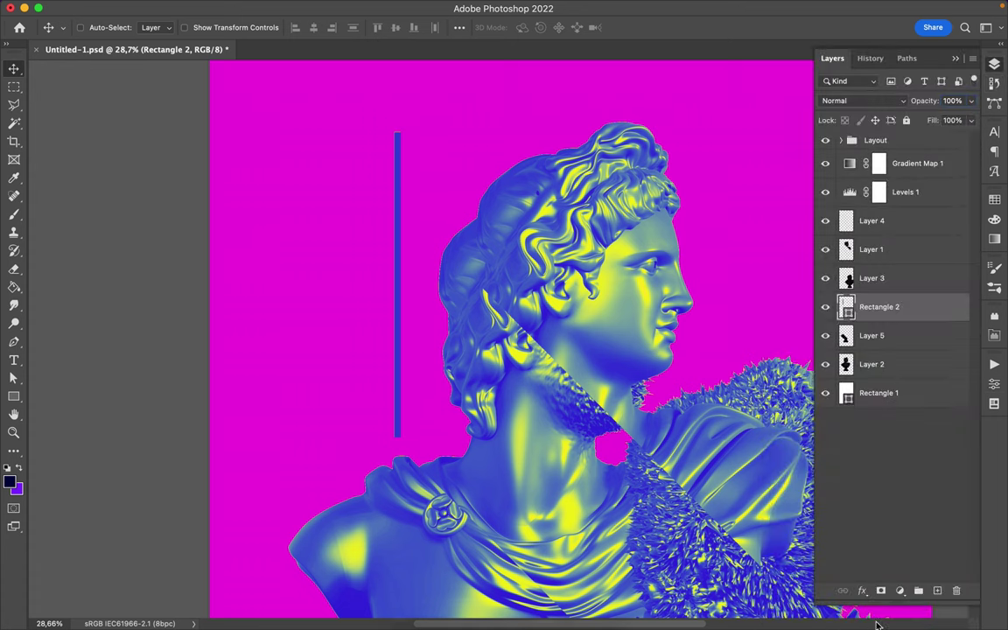
Create a group, Alt-drag the bar to duplicate it, and select all eight bar layers.
{"action": "left_click", "coordinate": [918, 591]}
{"action": "mouse_move", "coordinate": [398, 302]}
{"action": "left_mouse_down"}
{"action": "mouse_move", "coordinate": [453, 272]}
{"action": "mouse_move", "coordinate": [487, 289]}
{"action": "mouse_move", "coordinate": [516, 194]}
{"action": "left_mouse_up"}
{"action": "left_click", "coordinate": [890, 324]}
{"action": "left_click", "coordinate": [890, 353], "text": "shift"}
{"action": "left_click", "coordinate": [889, 411], "text": "shift"}
{"action": "left_click", "coordinate": [900, 323], "text": "shift"}
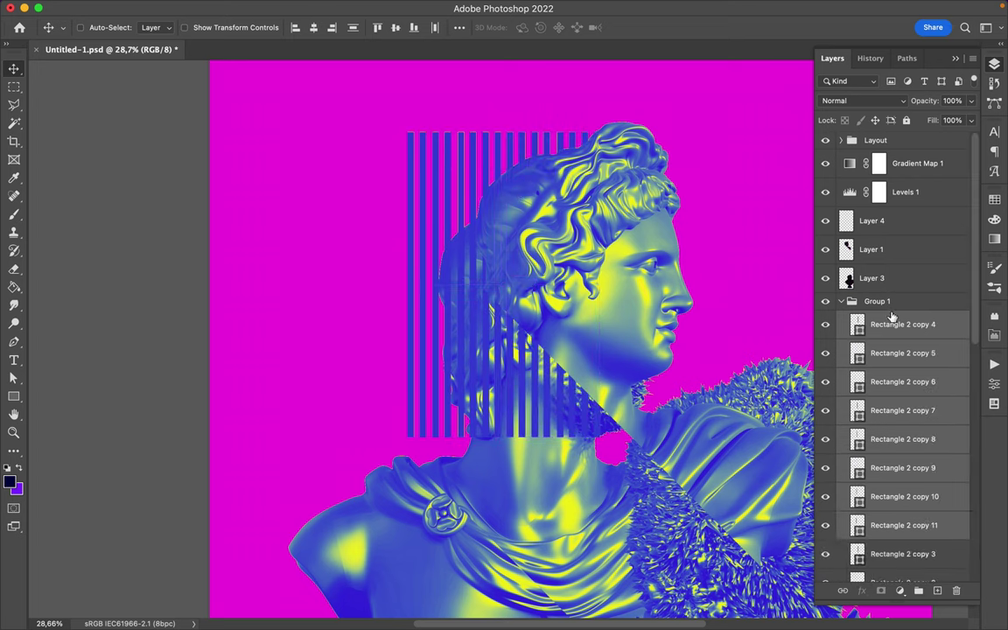
Duplicate the bars further right, nudge the stripes down, group them, and duplicate the group.
{"action": "left_click_drag", "start_coordinate": [516, 194], "coordinate": [597, 240]}
{"action": "scroll", "coordinate": [596, 240], "scroll_direction": "down", "scroll_amount": 3}
{"action": "scroll", "coordinate": [887, 409], "scroll_direction": "down", "scroll_amount": 5}
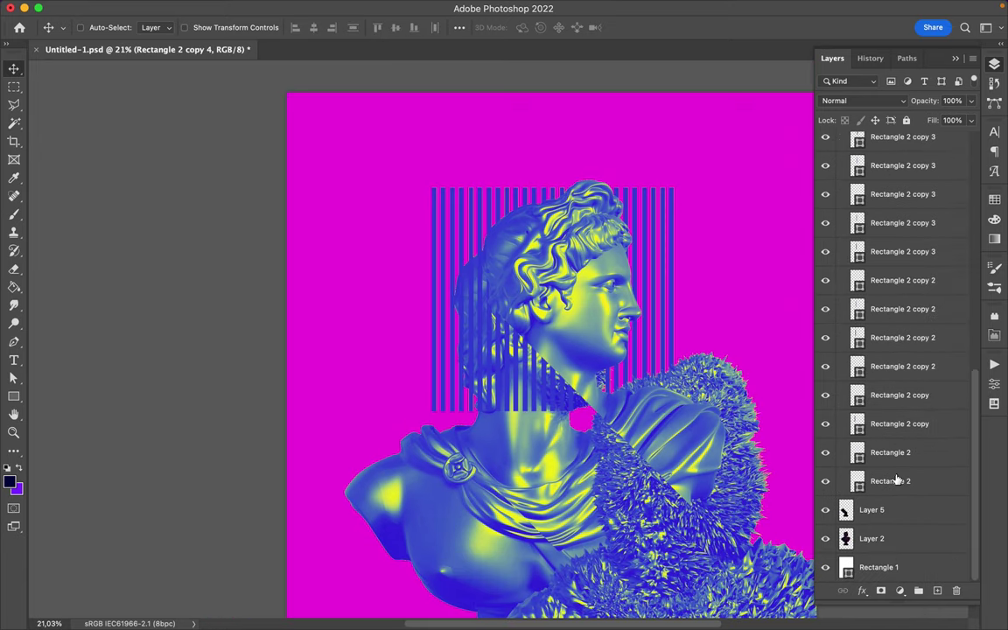
{"action": "left_click", "coordinate": [890, 480], "text": "shift"}
{"action": "left_click_drag", "start_coordinate": [651, 252], "coordinate": [652, 269]}
{"action": "key", "text": "ctrl+g"}
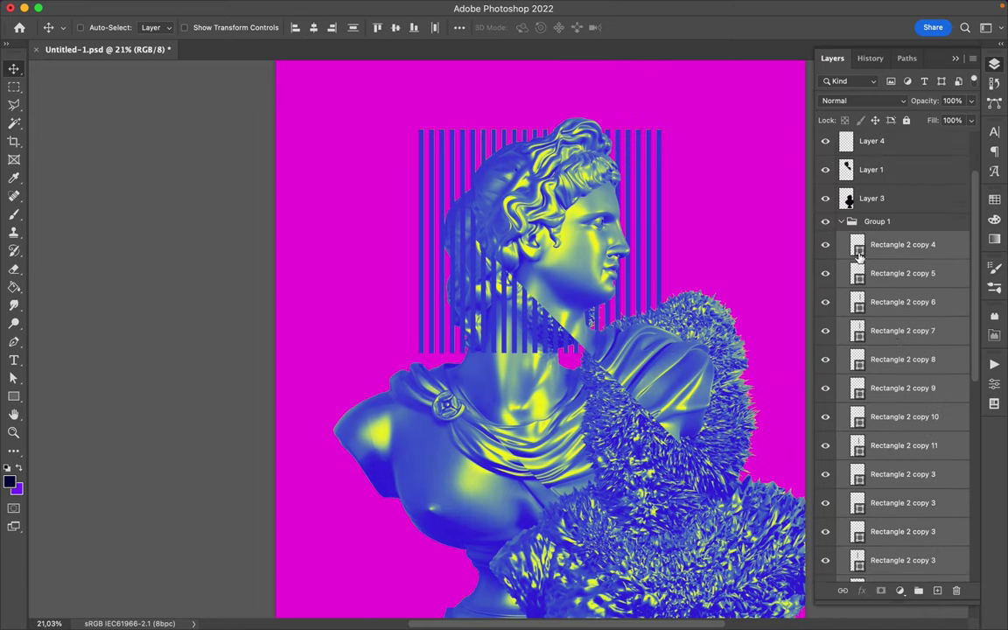
{"action": "left_click_drag", "start_coordinate": [877, 330], "coordinate": [877, 293]}
Rotate the copied stripes 45° and position them diagonally over the bust.
{"action": "mouse_move", "coordinate": [642, 253]}
{"action": "left_mouse_down"}
{"action": "mouse_move", "coordinate": [642, 433]}
{"action": "mouse_move", "coordinate": [623, 336]}
{"action": "left_mouse_up"}
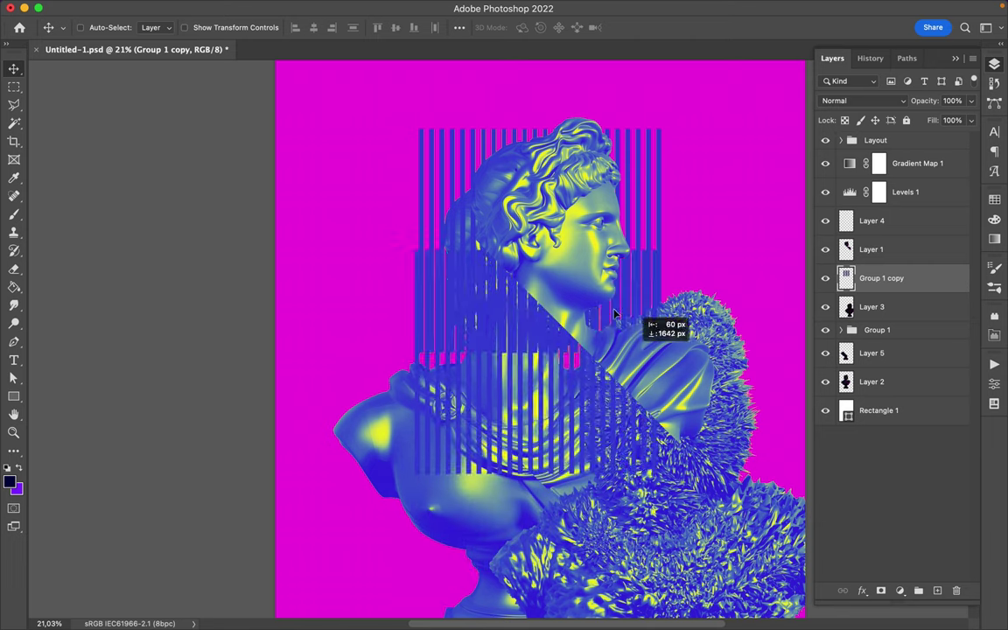
{"action": "key", "text": "ctrl+t"}
{"action": "left_click_drag", "start_coordinate": [691, 131], "coordinate": [656, 206]}
{"action": "key", "text": "Return"}
{"action": "left_click_drag", "start_coordinate": [559, 262], "coordinate": [551, 323]}
Duplicate Layer 1, merge the diagonal stripes into the copy, and reposition the striped head.
{"action": "left_click", "coordinate": [899, 253]}
{"action": "key", "text": "ctrl+j"}
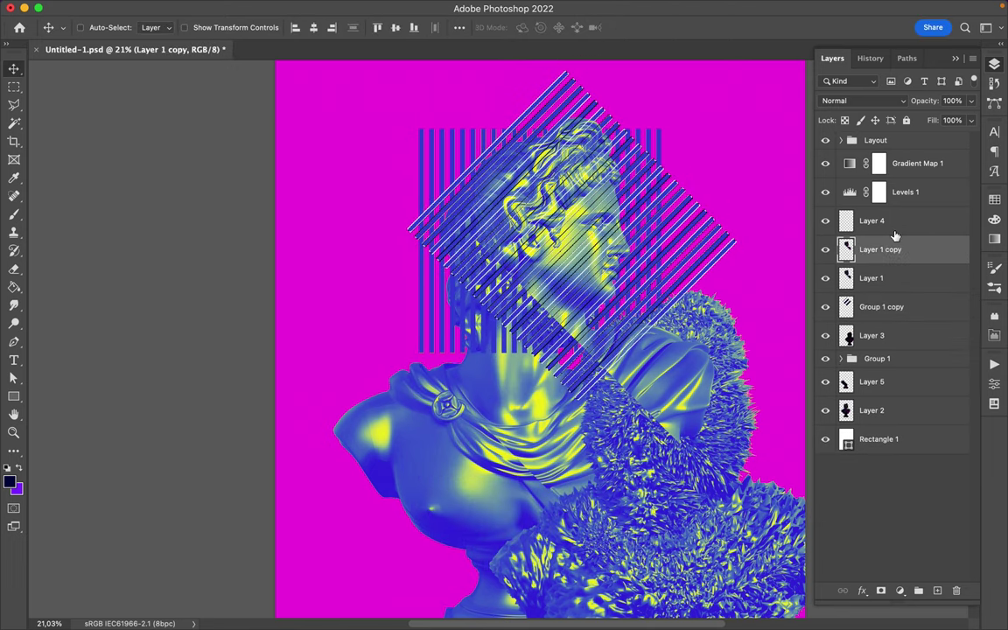
{"action": "left_click", "coordinate": [878, 307]}
{"action": "key", "text": "Delete"}
{"action": "left_click_drag", "start_coordinate": [645, 262], "coordinate": [366, 273]}
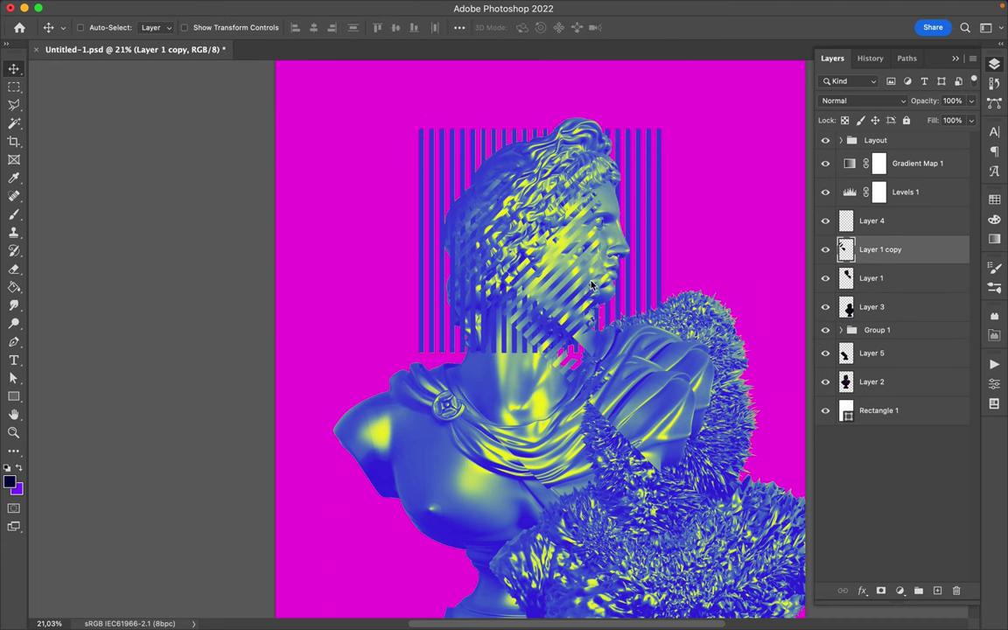
{"action": "left_click_drag", "start_coordinate": [443, 257], "coordinate": [675, 194]}
Shift the plain head down-left and hide Layer 3's fur, Group 1 and Layer 2.
{"action": "left_click", "coordinate": [870, 277]}
{"action": "mouse_move", "coordinate": [571, 307]}
{"action": "left_mouse_down"}
{"action": "mouse_move", "coordinate": [483, 445]}
{"action": "mouse_move", "coordinate": [577, 325]}
{"action": "left_mouse_up"}
{"action": "left_click", "coordinate": [877, 306]}
{"action": "left_click", "coordinate": [825, 307]}
{"action": "left_click", "coordinate": [879, 249]}
{"action": "left_click_drag", "start_coordinate": [542, 158], "coordinate": [367, 263]}
{"action": "left_click", "coordinate": [825, 330]}
{"action": "left_click", "coordinate": [871, 381]}
Arrange the plain head, the striped Layer 1 copy and the pedestal bust into their final positions.
{"action": "left_click", "coordinate": [824, 381]}
{"action": "left_click", "coordinate": [870, 277]}
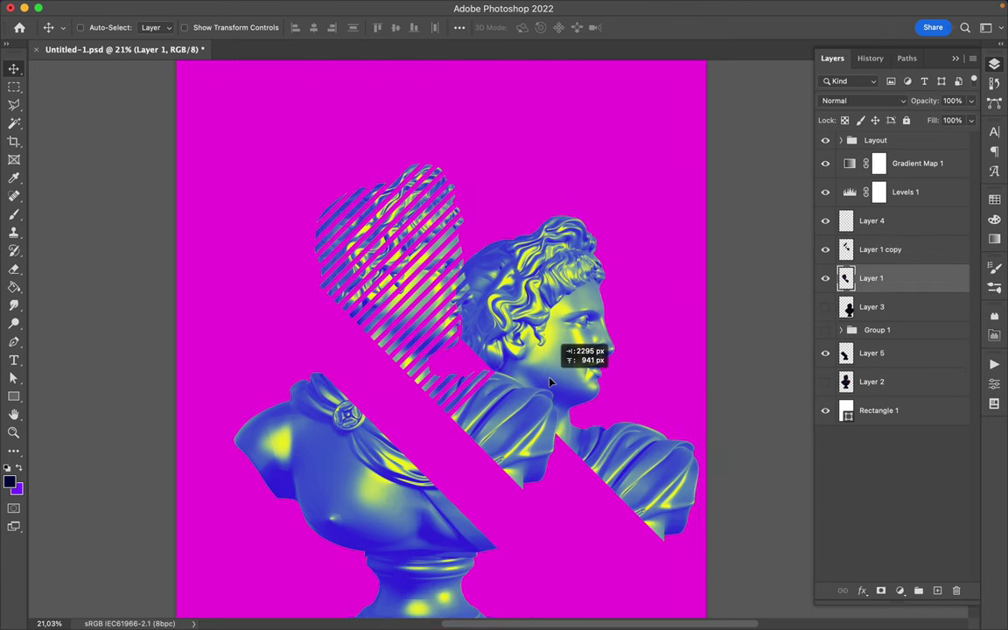
{"action": "mouse_move", "coordinate": [557, 337]}
{"action": "left_mouse_down"}
{"action": "mouse_move", "coordinate": [564, 314]}
{"action": "mouse_move", "coordinate": [520, 302]}
{"action": "left_mouse_up"}
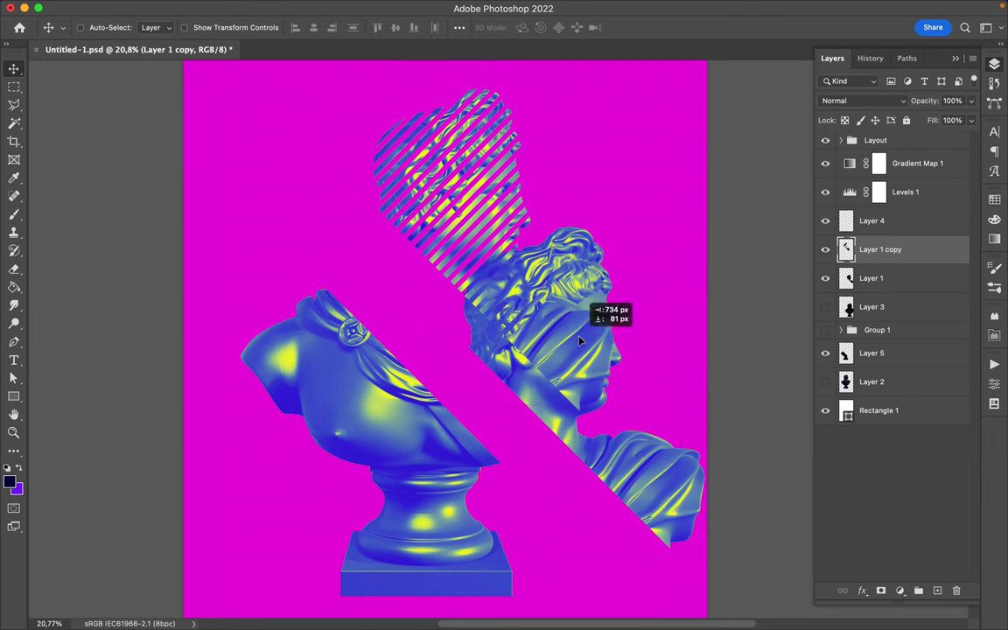
{"action": "left_click", "coordinate": [393, 378], "text": "shift"}
{"action": "mouse_move", "coordinate": [392, 377]}
{"action": "left_mouse_down"}
{"action": "mouse_move", "coordinate": [578, 350]}
{"action": "mouse_move", "coordinate": [581, 368]}
{"action": "left_mouse_up"}
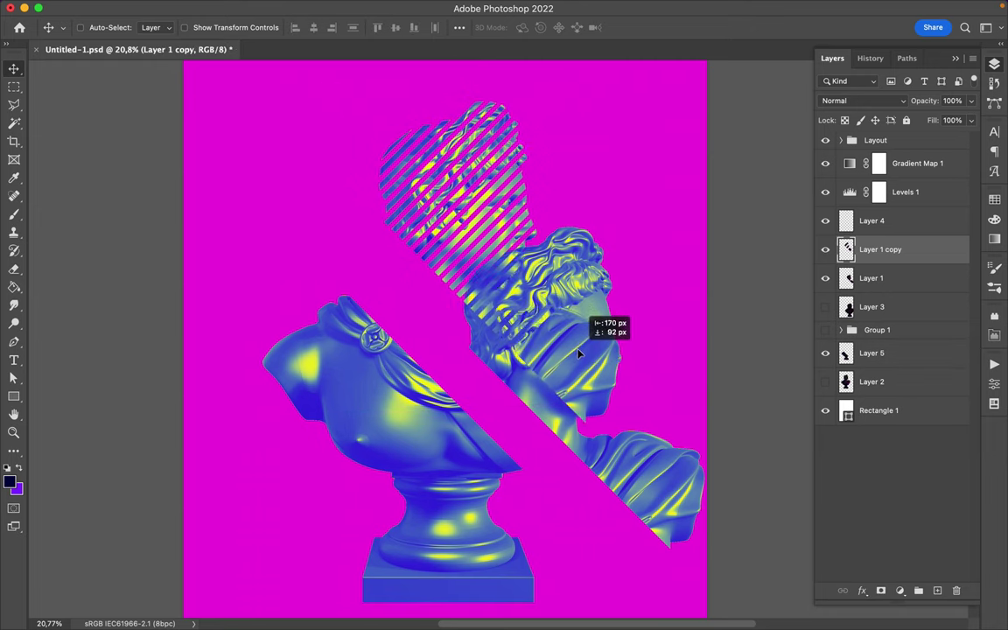
{"action": "mouse_move", "coordinate": [646, 478]}
{"action": "left_mouse_down"}
{"action": "mouse_move", "coordinate": [597, 589]}
{"action": "mouse_move", "coordinate": [618, 566]}
{"action": "left_mouse_up"}
{"action": "scroll", "coordinate": [615, 361], "scroll_direction": "down", "scroll_amount": 2}
{"action": "left_click_drag", "start_coordinate": [441, 345], "coordinate": [450, 354]}
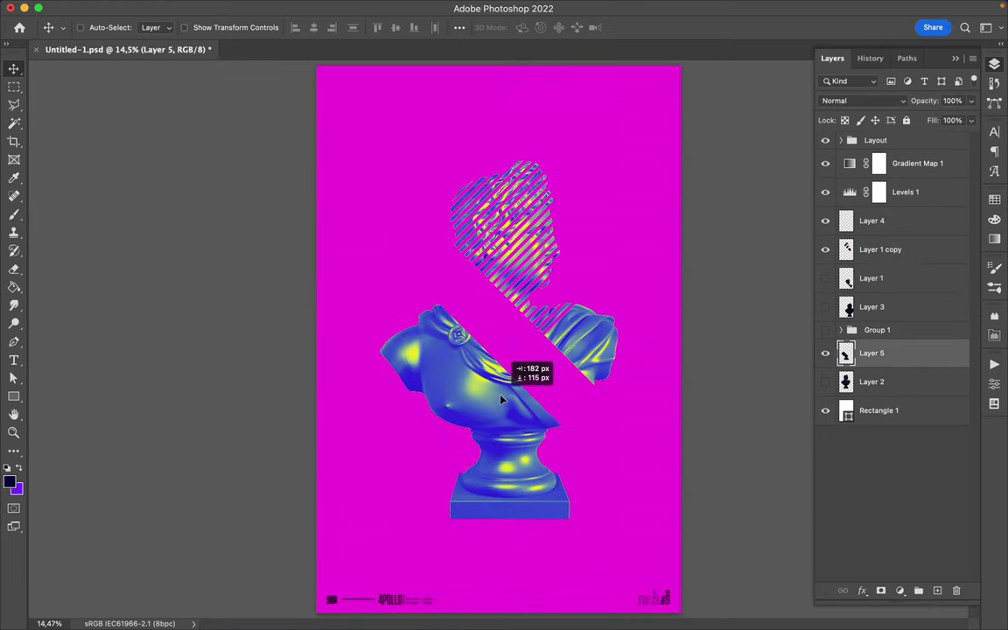
Draw a four-corner pen shape at the lower left of the poster.
{"action": "key", "text": "alt+comma"}
{"action": "key", "text": "u"}
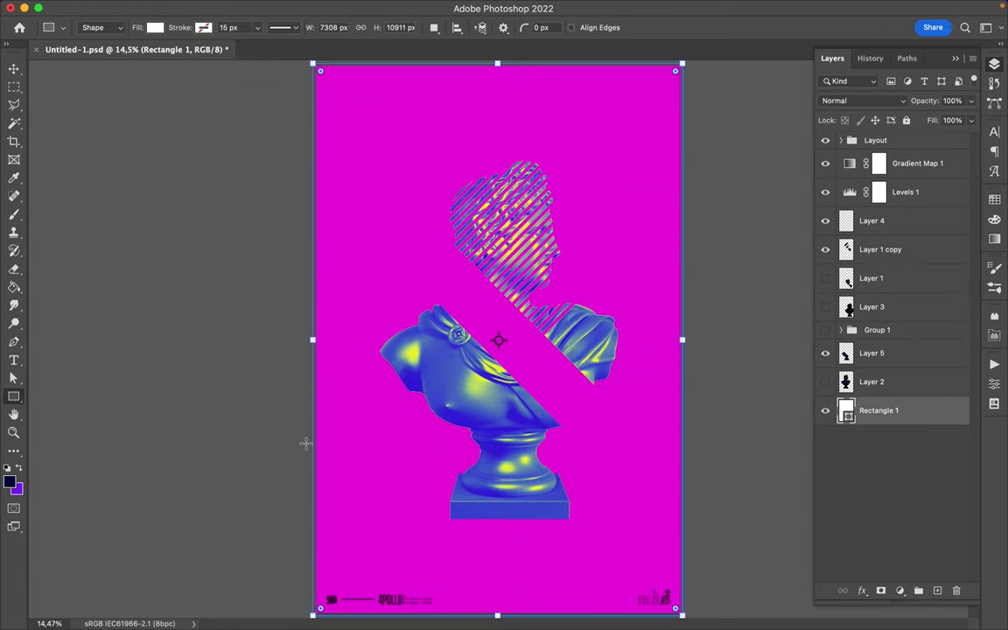
{"action": "key", "text": "p"}
{"action": "left_click", "coordinate": [303, 460]}
{"action": "scroll", "coordinate": [480, 624], "scroll_direction": "down", "scroll_amount": 1}
{"action": "left_click", "coordinate": [418, 505]}
{"action": "left_click", "coordinate": [337, 588]}
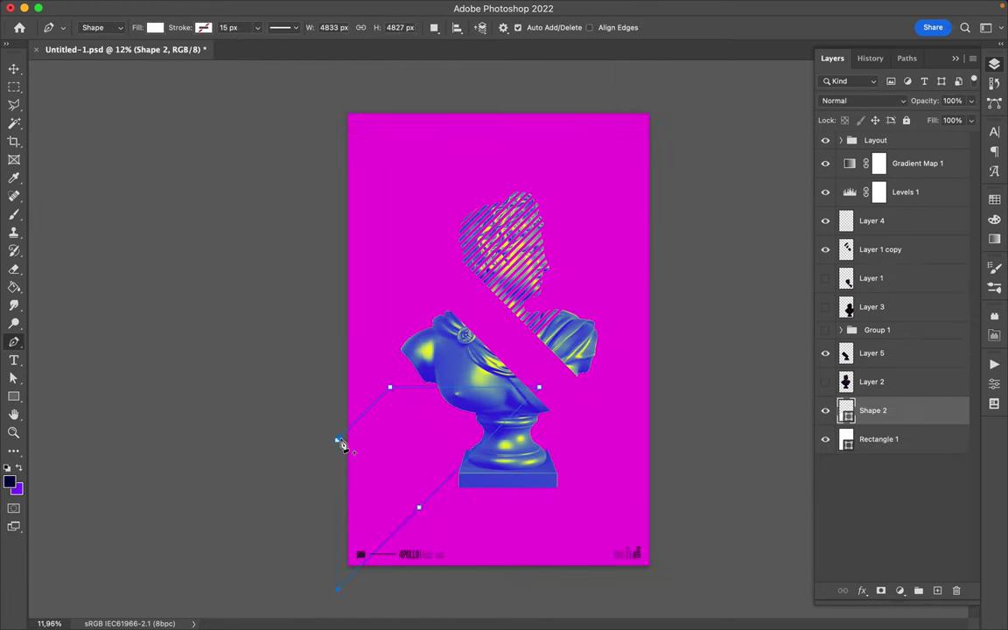
{"action": "left_click", "coordinate": [338, 440]}
Fill the lower-left shape yellow and move it toward the lower-left corner.
{"action": "key", "text": "a"}
{"action": "left_click", "coordinate": [209, 27]}
{"action": "left_click", "coordinate": [145, 102]}
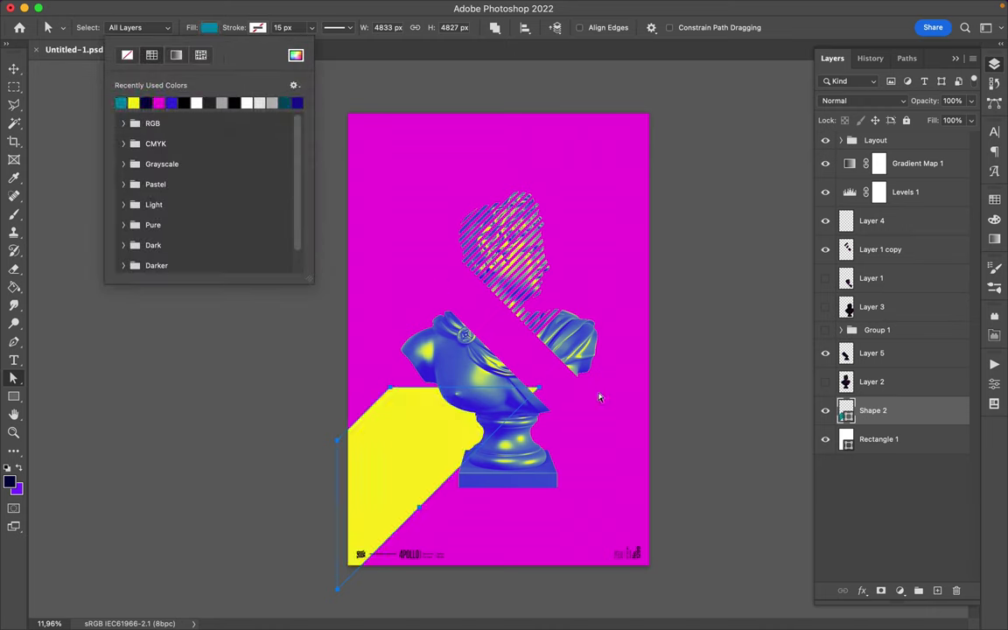
{"action": "key", "text": "v"}
{"action": "left_click_drag", "start_coordinate": [422, 423], "coordinate": [390, 458]}
Draw a yellow diagonal band with the Pen tool and move it onto the poster.
{"action": "key", "text": "p"}
{"action": "key", "text": "l"}
{"action": "key", "text": "p"}
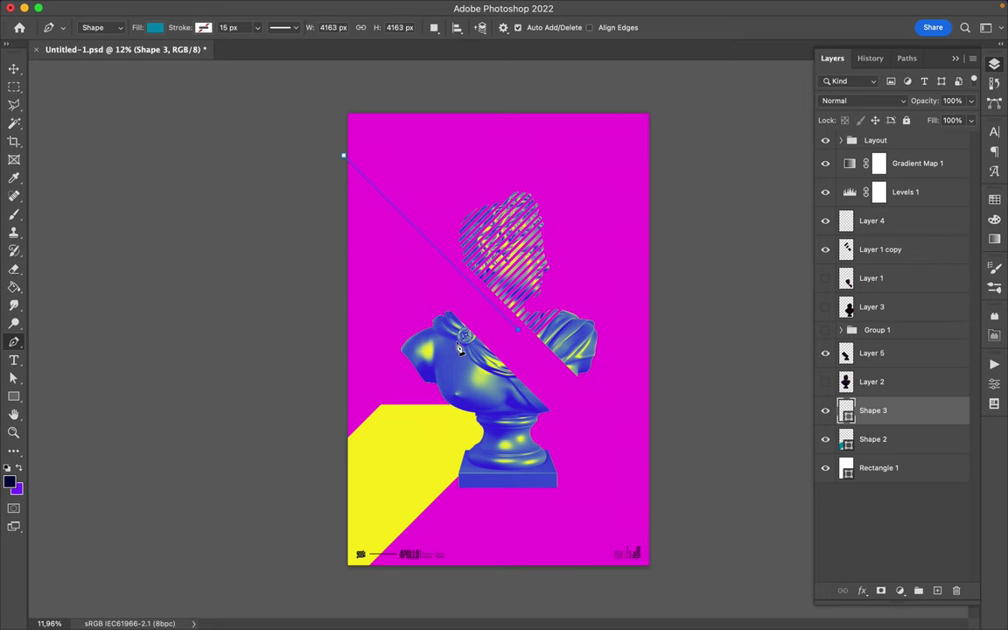
{"action": "left_click", "coordinate": [343, 155]}
{"action": "key", "text": "v"}
{"action": "mouse_move", "coordinate": [399, 251]}
{"action": "left_mouse_down"}
{"action": "mouse_move", "coordinate": [397, 272]}
{"action": "mouse_move", "coordinate": [357, 234]}
{"action": "left_mouse_up"}
{"action": "scroll", "coordinate": [580, 232], "scroll_direction": "up", "scroll_amount": 2}
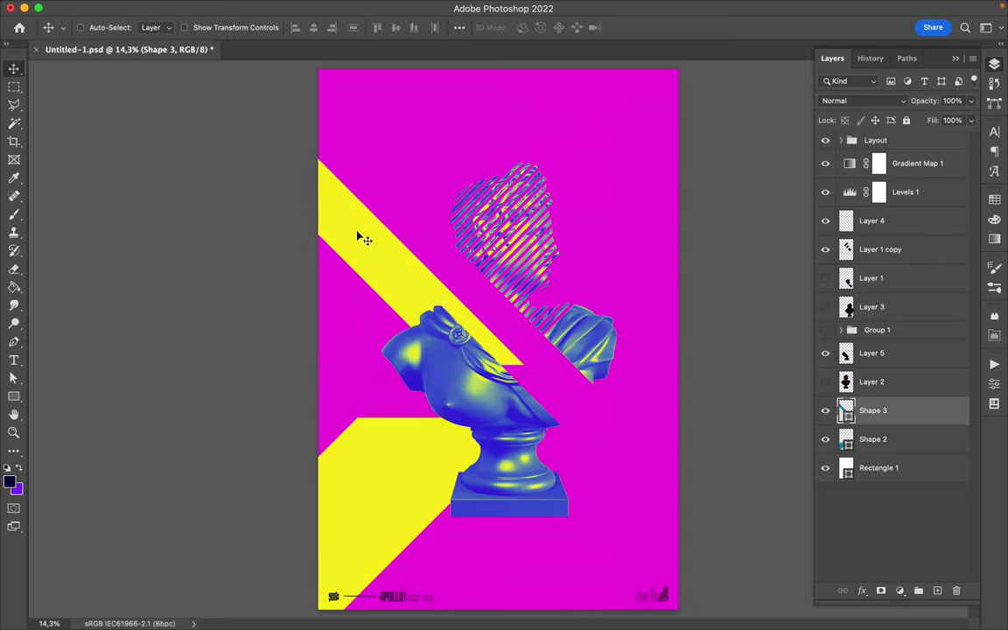
Draw a yellow square and place it beside the pedestal.
{"action": "key", "text": "u"}
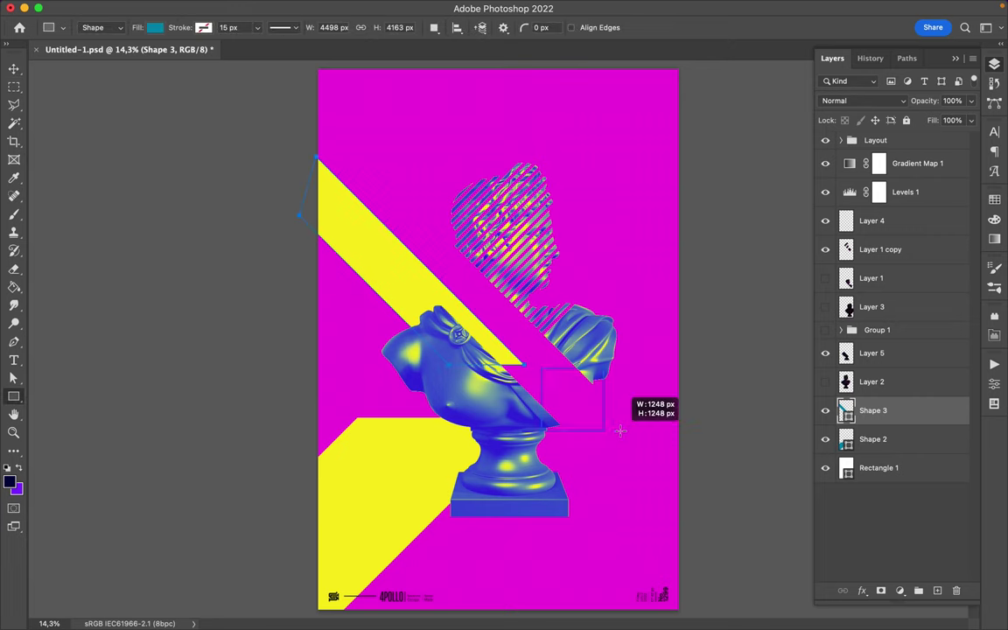
{"action": "left_click_drag", "start_coordinate": [619, 430], "coordinate": [589, 426]}
{"action": "key", "text": "v"}
{"action": "left_click_drag", "start_coordinate": [561, 389], "coordinate": [563, 420]}
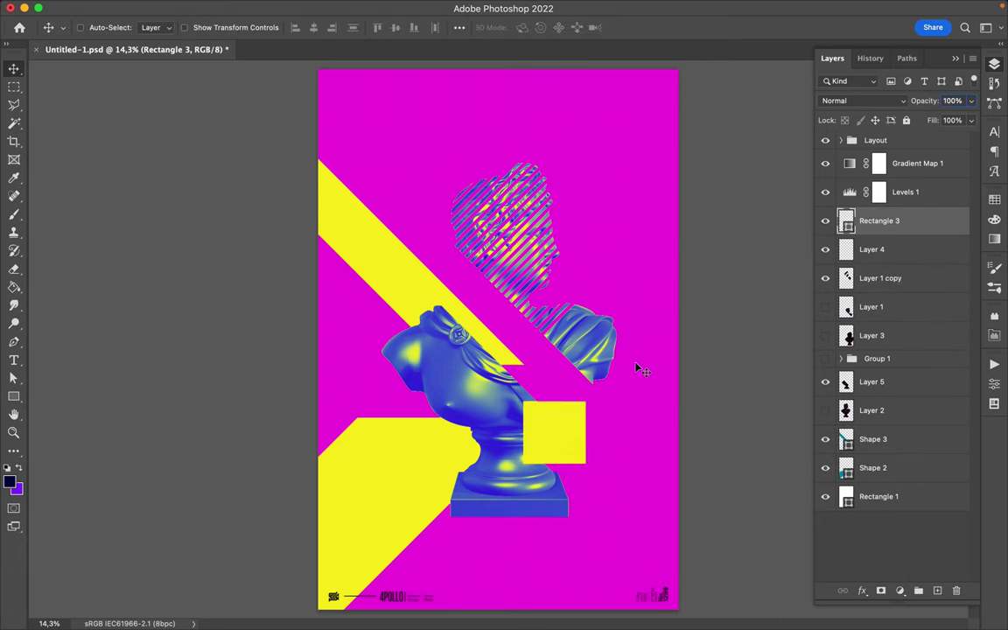
Draw a right-angle outline around the square with no fill and a yellow stroke.
{"action": "key", "text": "p"}
{"action": "left_click", "coordinate": [508, 468]}
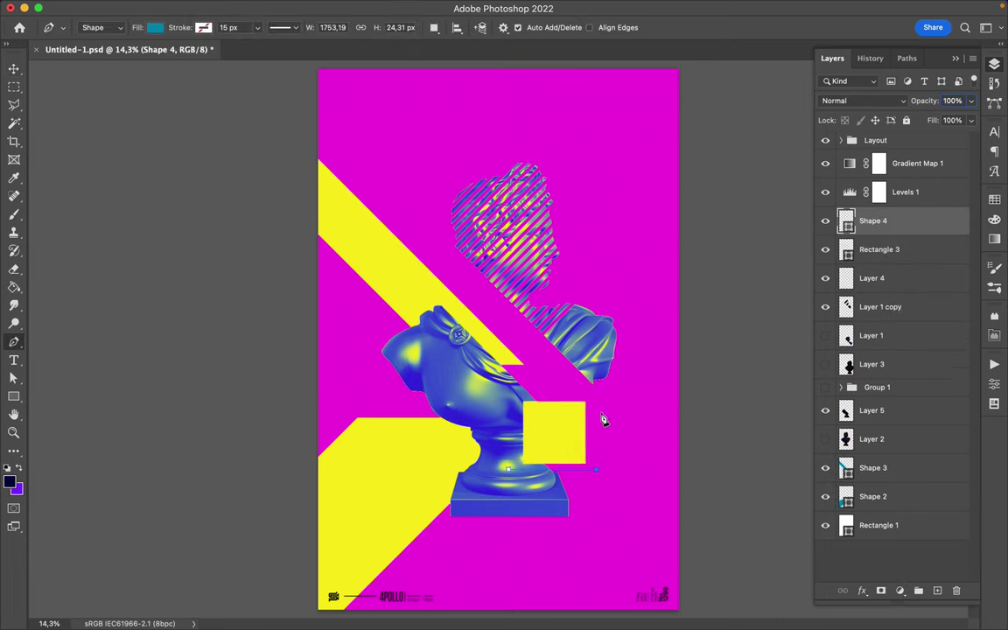
{"action": "left_click", "coordinate": [596, 468]}
{"action": "left_click", "coordinate": [596, 299]}
{"action": "left_click", "coordinate": [154, 27]}
{"action": "left_click", "coordinate": [72, 50]}
{"action": "left_click", "coordinate": [203, 27]}
{"action": "left_click", "coordinate": [108, 91]}
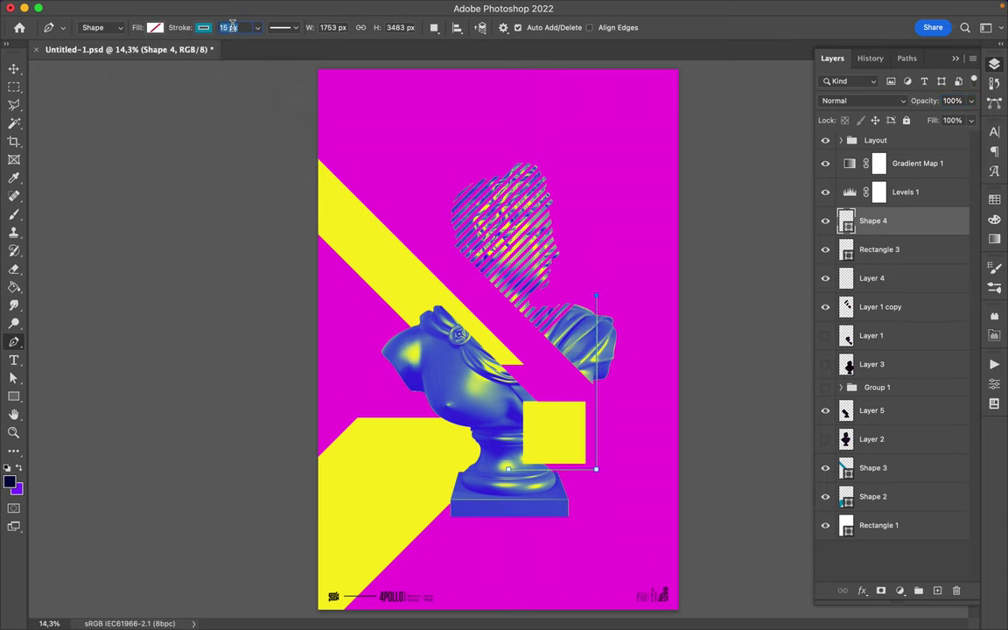
{"action": "key", "text": "v"}
Draw a new circle and fill it with blue.
{"action": "key", "text": "u"}
{"action": "mouse_move", "coordinate": [411, 202]}
{"action": "left_mouse_down"}
{"action": "mouse_move", "coordinate": [466, 256]}
{"action": "mouse_move", "coordinate": [421, 209]}
{"action": "left_mouse_up"}
{"action": "left_click", "coordinate": [154, 27]}
{"action": "left_click", "coordinate": [79, 103]}
Move the blue Ellipse 1 circle behind the bust's right shoulder and bring back the Layers panel.
{"action": "key", "text": "v"}
{"action": "scroll", "coordinate": [447, 258], "scroll_direction": "up", "scroll_amount": 5}
{"action": "left_click_drag", "start_coordinate": [448, 258], "coordinate": [342, 322]}
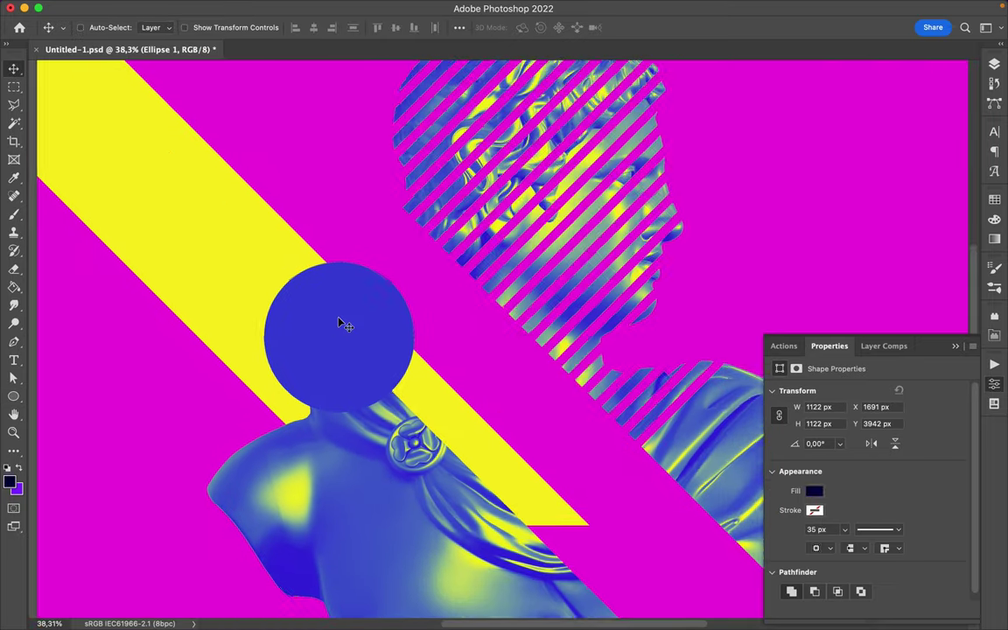
{"action": "scroll", "coordinate": [342, 322], "scroll_direction": "down", "scroll_amount": 5}
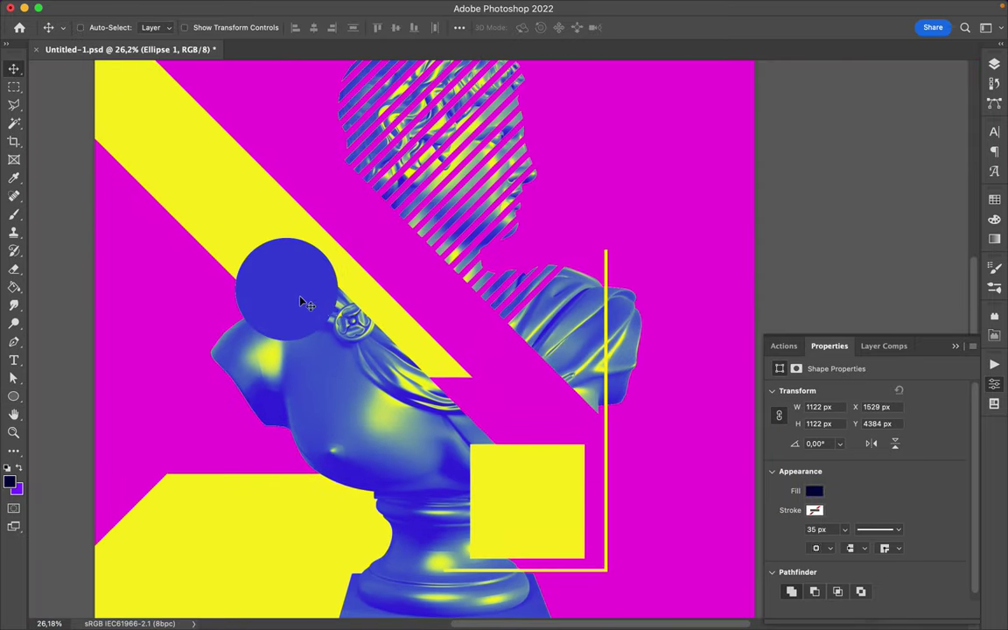
{"action": "mouse_move", "coordinate": [306, 299]}
{"action": "left_mouse_down"}
{"action": "mouse_move", "coordinate": [664, 322]}
{"action": "mouse_move", "coordinate": [675, 374]}
{"action": "left_mouse_up"}
{"action": "key", "text": "F7"}
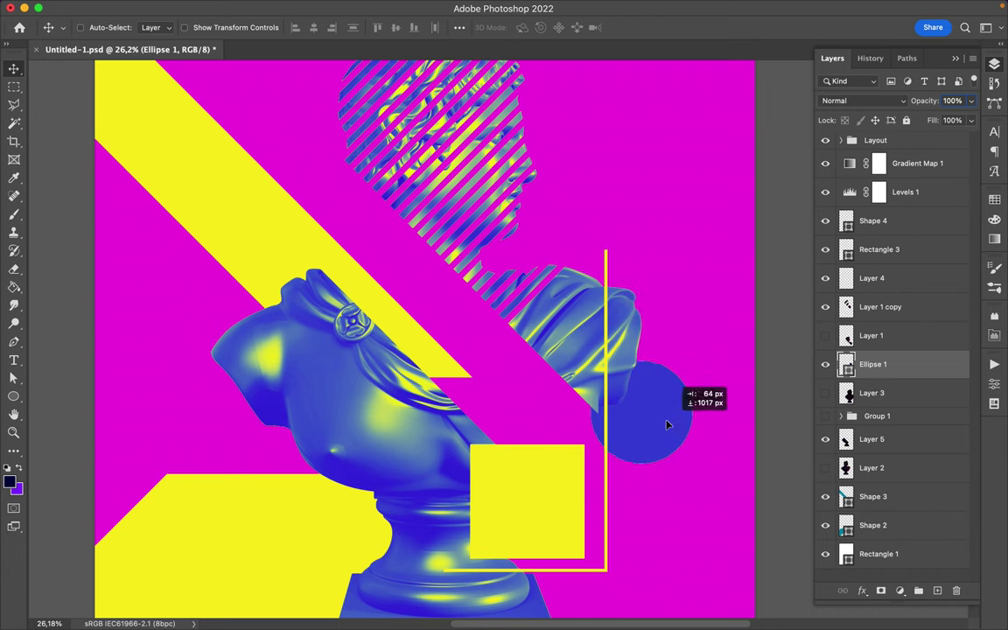
{"action": "scroll", "coordinate": [516, 363], "scroll_direction": "down", "scroll_amount": 1}
{"action": "scroll", "coordinate": [639, 293], "scroll_direction": "up", "scroll_amount": 3}
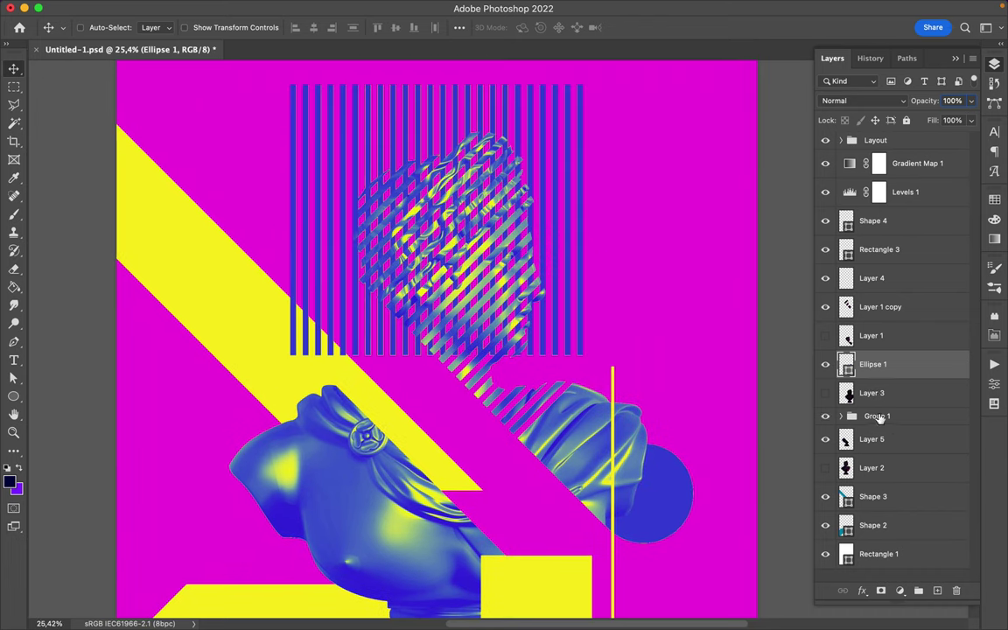
Duplicate the vertical stripes group and recolour the copy's stripes yellow.
{"action": "left_click_drag", "start_coordinate": [868, 417], "coordinate": [871, 431]}
{"action": "scroll", "coordinate": [895, 454], "scroll_direction": "down", "scroll_amount": 5}
{"action": "key", "text": "a"}
{"action": "left_click", "coordinate": [994, 199]}
{"action": "left_click", "coordinate": [865, 235]}
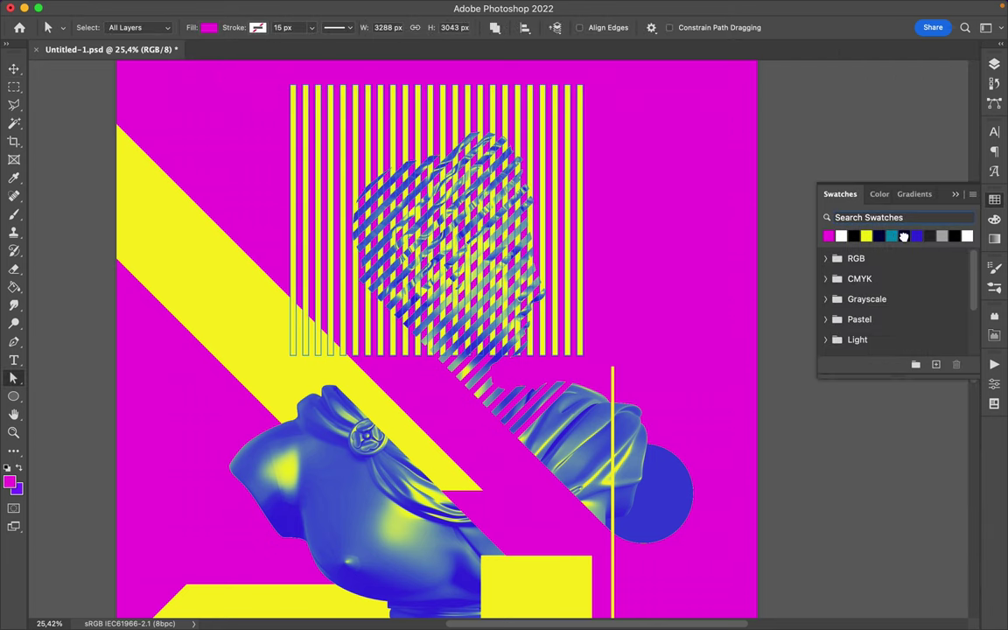
Stretch the yellow stripes taller, narrow them, and move them to the top right.
{"action": "key", "text": "v"}
{"action": "scroll", "coordinate": [580, 221], "scroll_direction": "up", "scroll_amount": 3}
{"action": "key", "text": "F7"}
{"action": "key", "text": "ctrl+t"}
{"action": "left_click_drag", "start_coordinate": [435, 458], "coordinate": [435, 553]}
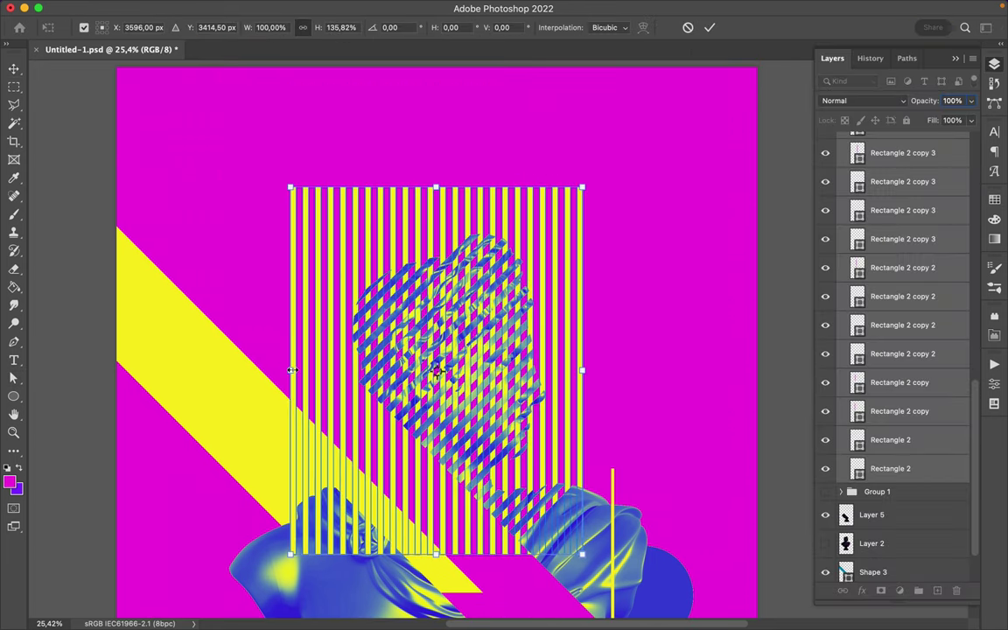
{"action": "left_click_drag", "start_coordinate": [291, 370], "coordinate": [440, 370]}
{"action": "key", "text": "Return"}
{"action": "left_click_drag", "start_coordinate": [537, 360], "coordinate": [652, 292]}
Fill a circular selection of the stripes onto a new layer and shift it left.
{"action": "key", "text": "m"}
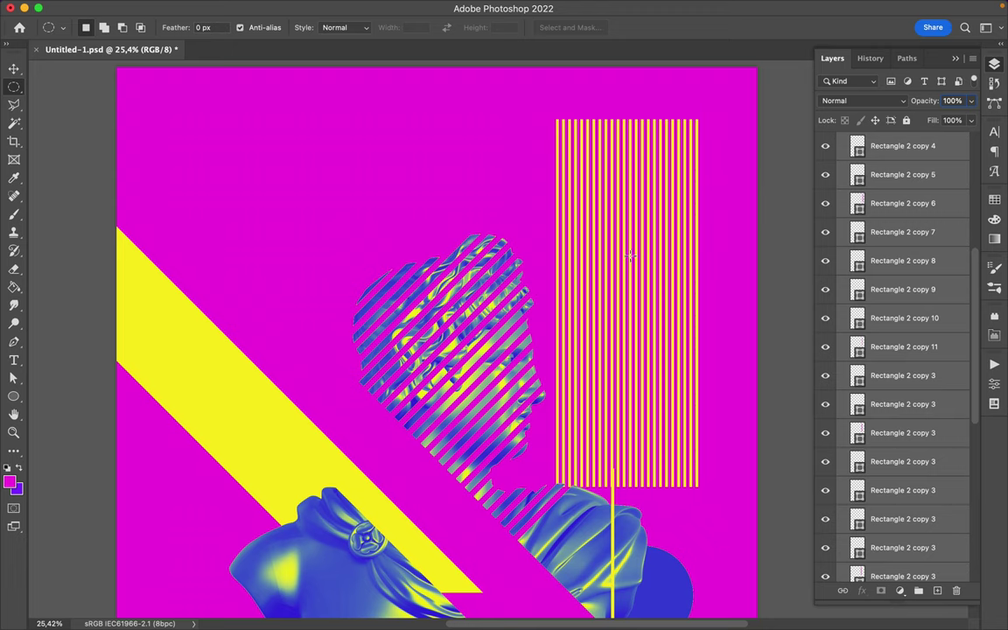
{"action": "mouse_move", "coordinate": [680, 316]}
{"action": "left_mouse_down"}
{"action": "mouse_move", "coordinate": [704, 293]}
{"action": "mouse_move", "coordinate": [718, 367]}
{"action": "left_mouse_up"}
{"action": "key", "text": "ctrl+shift+alt+n"}
{"action": "key", "text": "ctrl+z"}
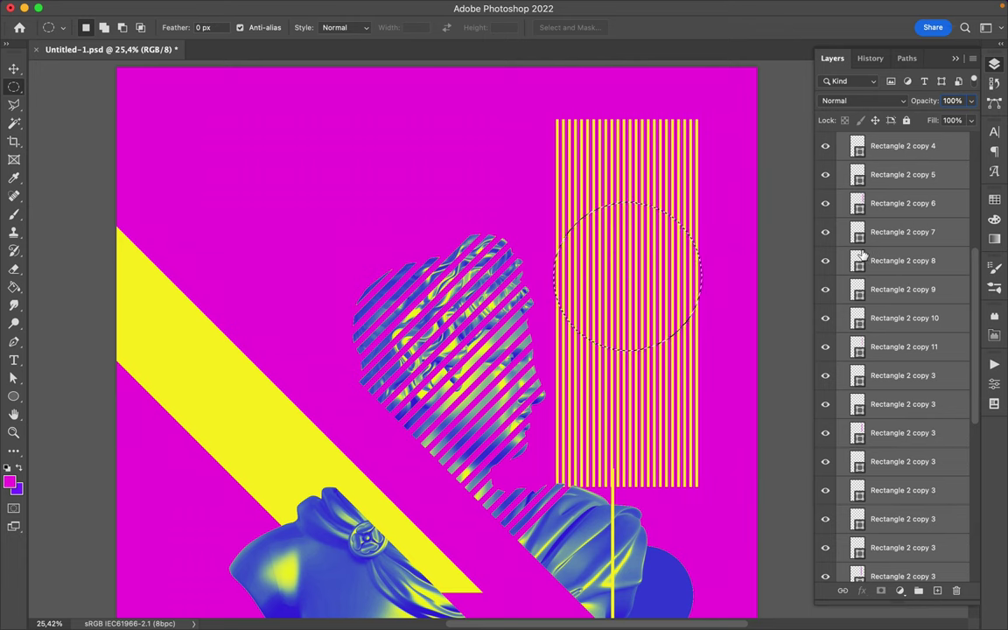
{"action": "key", "text": "ctrl+shift+alt+n"}
{"action": "key", "text": "ctrl+d"}
{"action": "left_click_drag", "start_coordinate": [901, 435], "coordinate": [884, 401]}
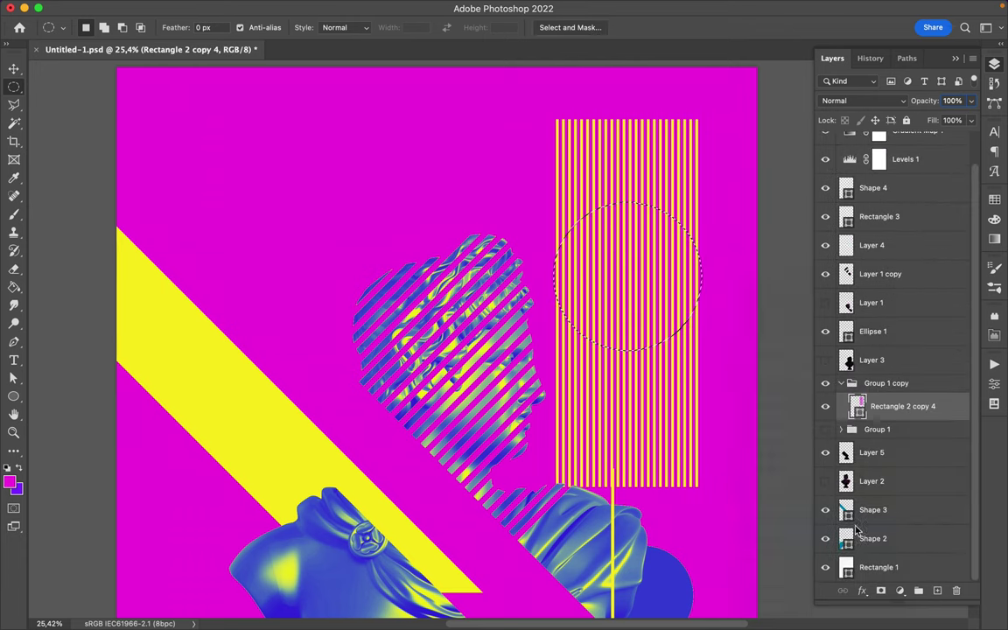
Move the striped circle beside the bust's shoulder and rotate its stripes diagonally.
{"action": "key", "text": "v"}
{"action": "left_click_drag", "start_coordinate": [648, 294], "coordinate": [405, 264]}
{"action": "key", "text": "ctrl+t"}
{"action": "left_click_drag", "start_coordinate": [315, 218], "coordinate": [292, 213]}
{"action": "key", "text": "Return"}
{"action": "mouse_move", "coordinate": [355, 259]}
{"action": "left_mouse_down"}
{"action": "mouse_move", "coordinate": [326, 248]}
{"action": "mouse_move", "coordinate": [289, 446]}
{"action": "left_mouse_up"}
Fit the poster in view and move Rectangle 2 copy 4 to the top-right corner.
{"action": "scroll", "coordinate": [330, 254], "scroll_direction": "down", "scroll_amount": 3}
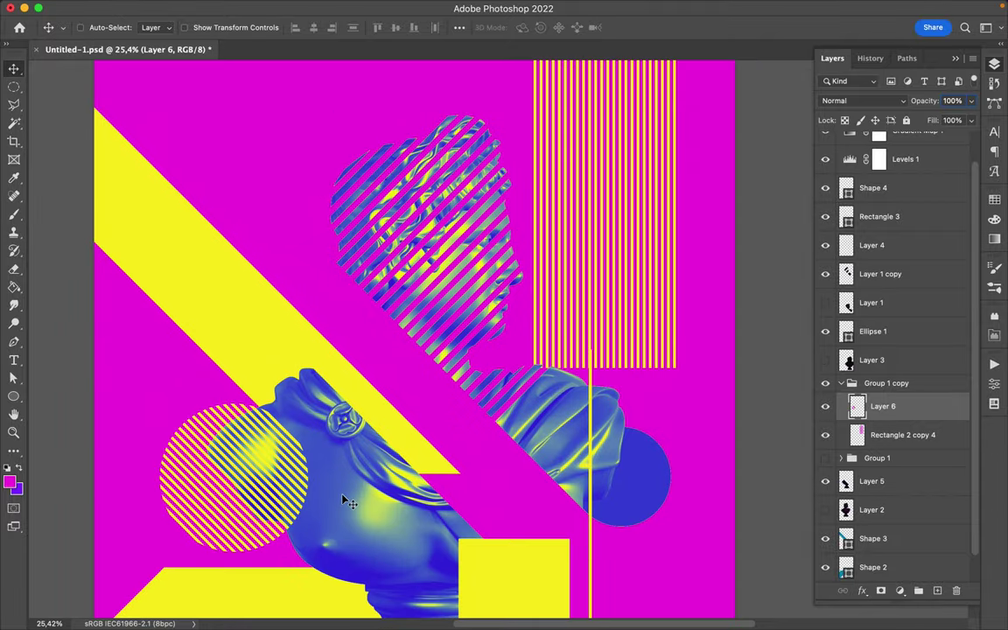
{"action": "key", "text": "ctrl+0"}
{"action": "left_click", "coordinate": [626, 271]}
{"action": "left_click", "coordinate": [901, 406]}
{"action": "left_click_drag", "start_coordinate": [632, 234], "coordinate": [661, 179]}
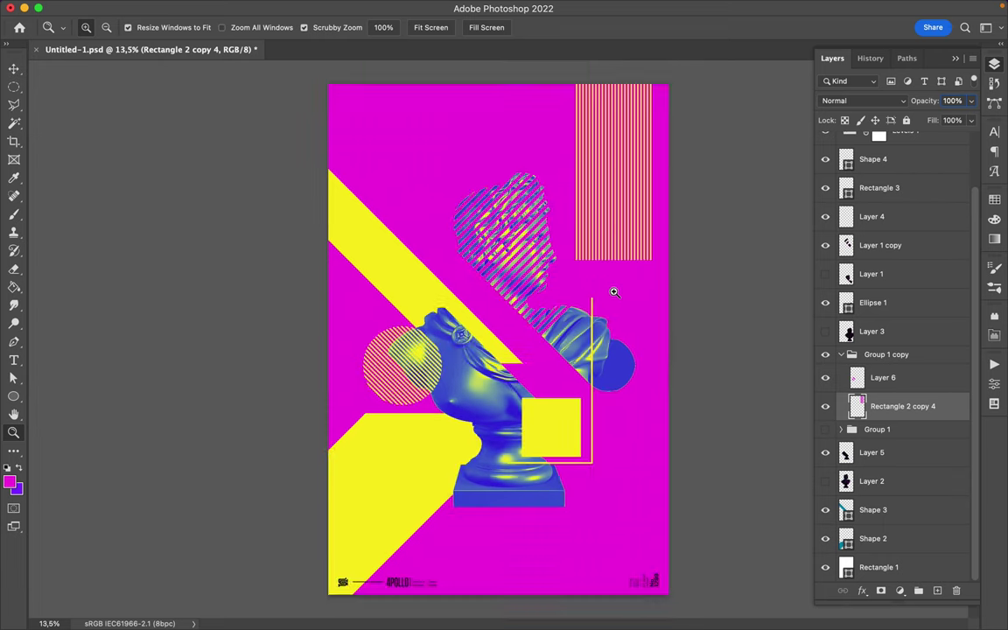
Hide the striped panel Rectangle 2 copy 4 and move the blue circle behind the head.
{"action": "left_click_drag", "start_coordinate": [630, 240], "coordinate": [566, 441]}
{"action": "left_click", "coordinate": [824, 406]}
{"action": "left_click_drag", "start_coordinate": [617, 367], "coordinate": [562, 234]}
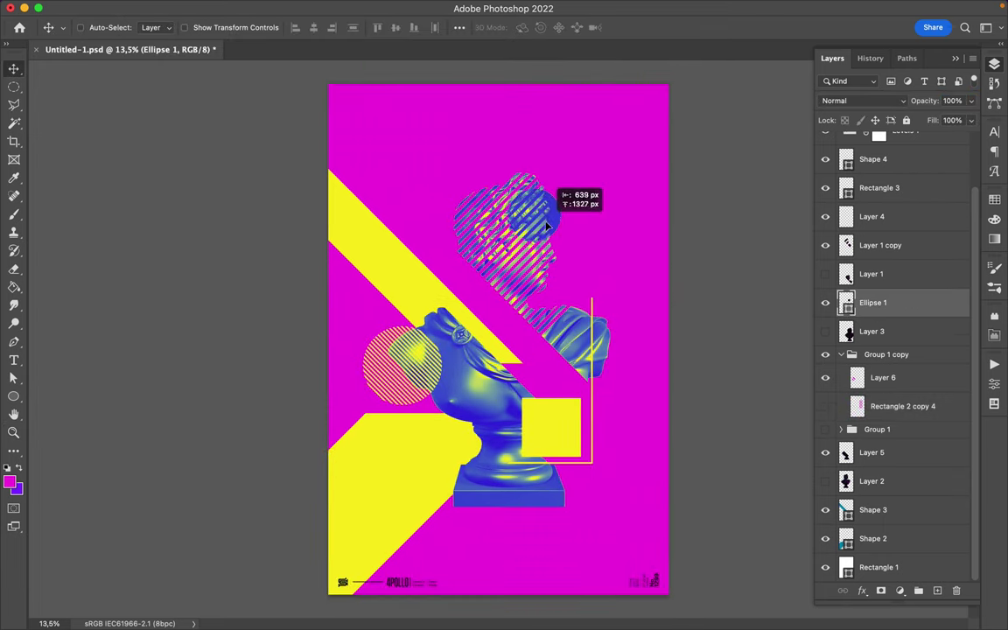
Select the yellow outline and background shapes, then move Layer 1 copy above Shape 4.
{"action": "key", "text": "a"}
{"action": "left_click", "coordinate": [592, 308]}
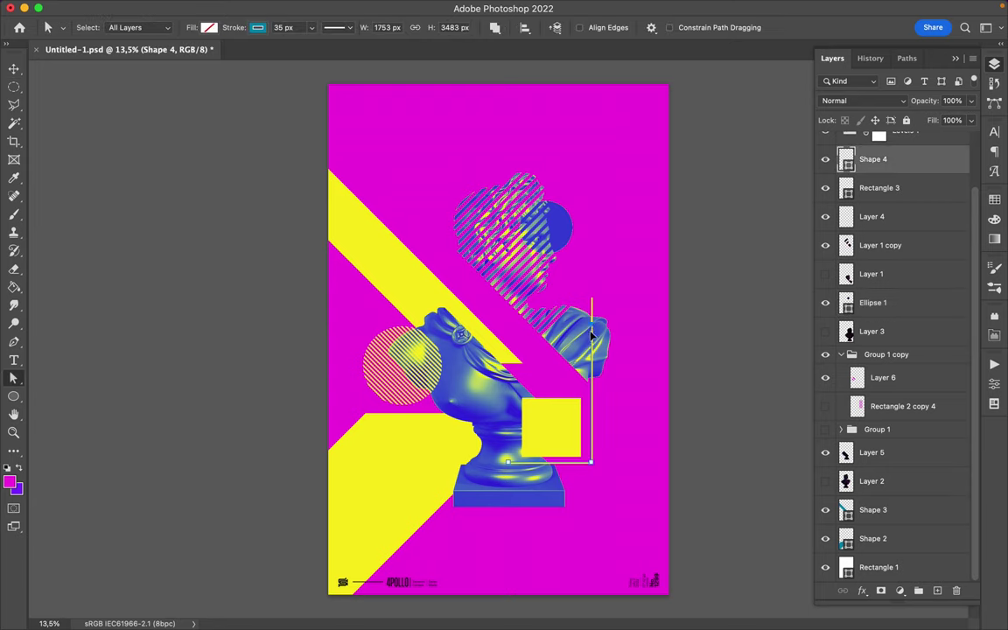
{"action": "left_click", "coordinate": [555, 276]}
{"action": "left_click", "coordinate": [464, 425]}
{"action": "left_click", "coordinate": [647, 470]}
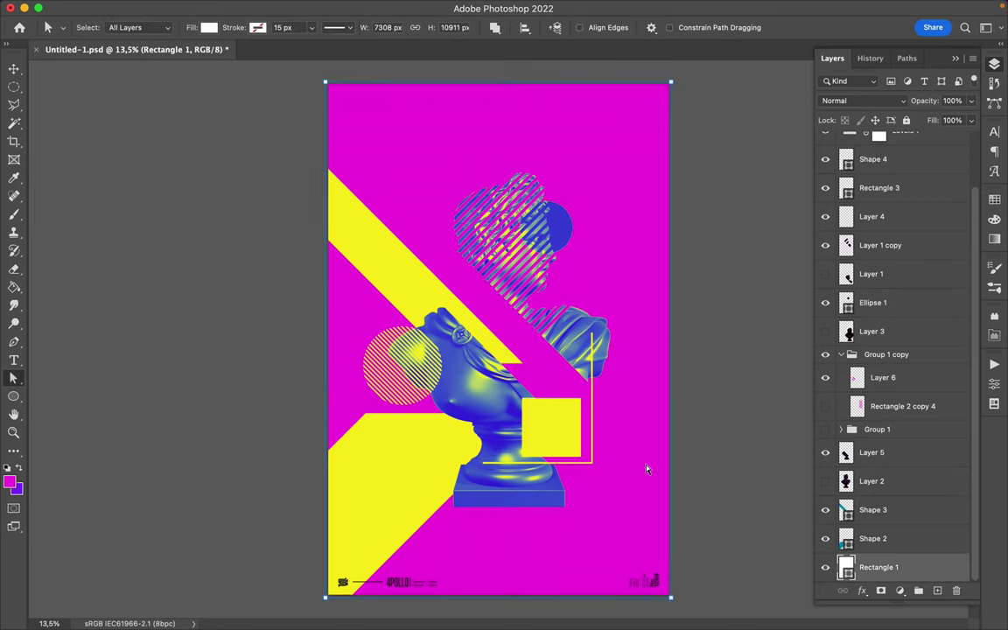
{"action": "key", "text": "v"}
{"action": "mouse_move", "coordinate": [878, 247]}
{"action": "left_mouse_down"}
{"action": "mouse_move", "coordinate": [894, 278]}
{"action": "mouse_move", "coordinate": [882, 217]}
{"action": "left_mouse_up"}
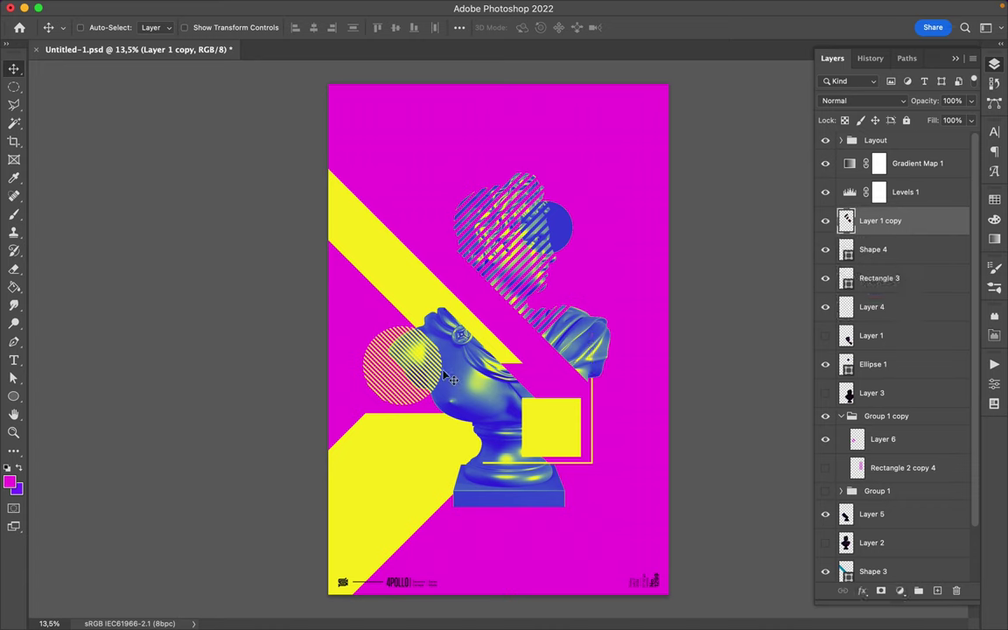
Draw an open L-shaped path beside the bust with the Pen tool.
{"action": "key", "text": "p"}
{"action": "left_click", "coordinate": [481, 428]}
{"action": "left_click", "coordinate": [386, 428]}
{"action": "left_click", "coordinate": [385, 498]}
{"action": "key", "text": "a"}
Give the L shape no fill and a 95 px magenta stroke, nudging it right.
{"action": "left_click", "coordinate": [208, 27]}
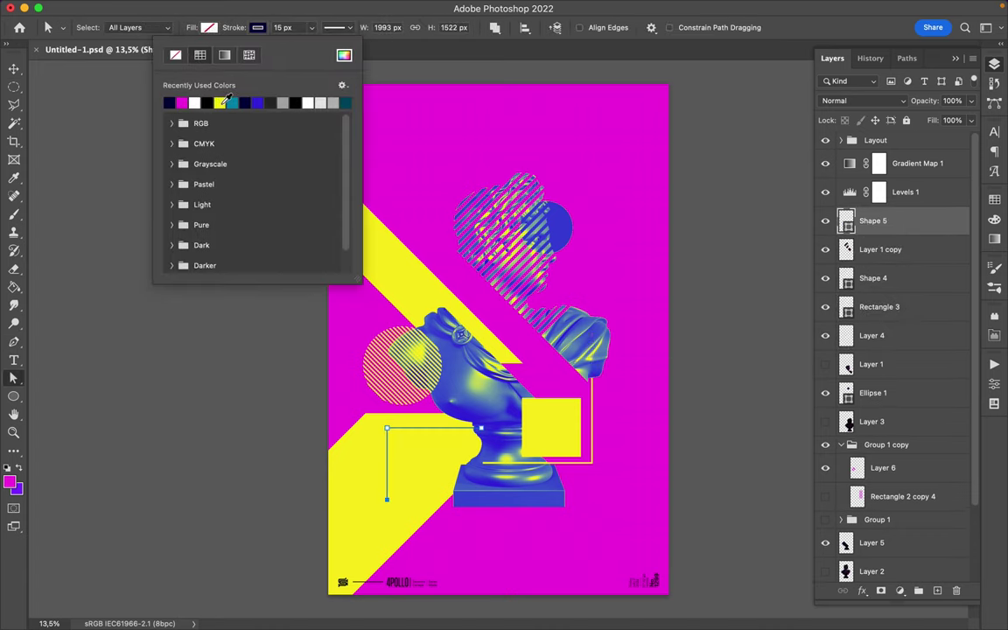
{"action": "key", "text": "Escape"}
{"action": "left_click", "coordinate": [257, 27]}
{"action": "left_click", "coordinate": [181, 103]}
{"action": "key", "text": "v"}
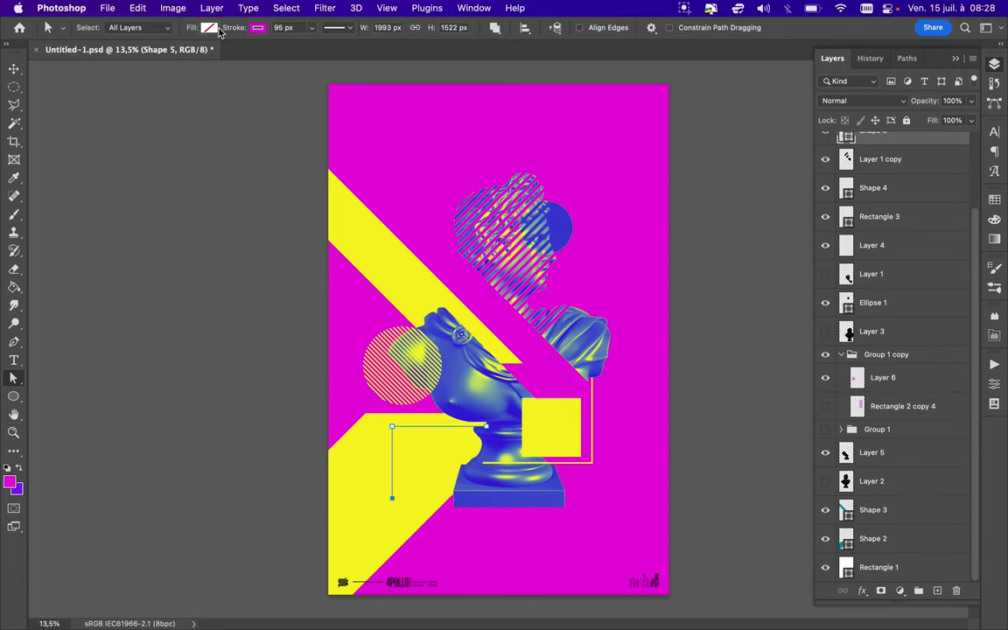
{"action": "left_click_drag", "start_coordinate": [415, 440], "coordinate": [420, 439]}
Trim the upper yellow band's end into a triangle with a polygonal lasso selection.
{"action": "left_click", "coordinate": [418, 292], "text": "ctrl"}
{"action": "key", "text": "a"}
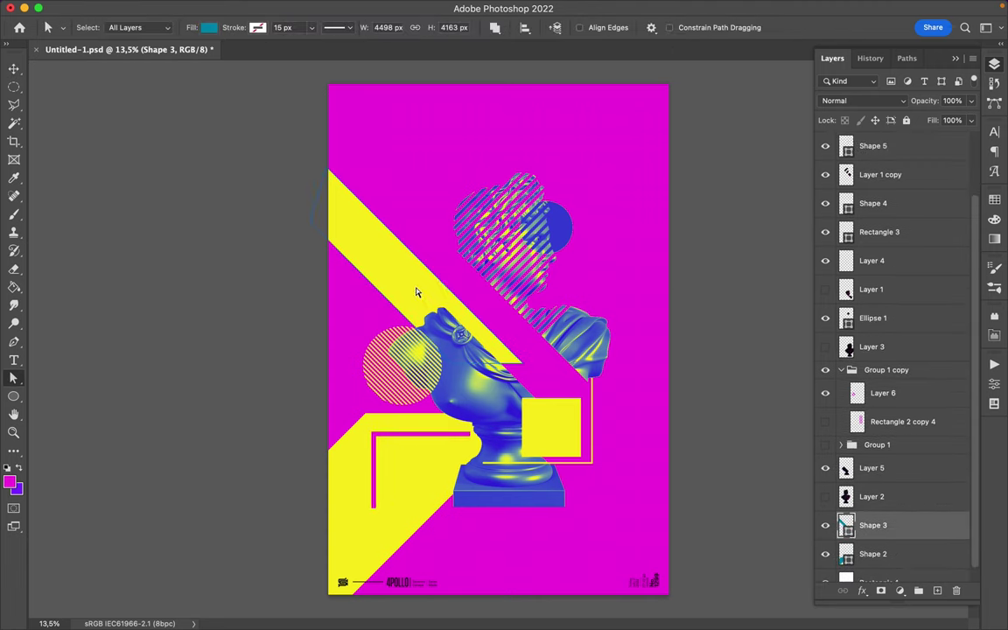
{"action": "right_click", "coordinate": [833, 528]}
{"action": "key", "text": "Escape"}
{"action": "key", "text": "l"}
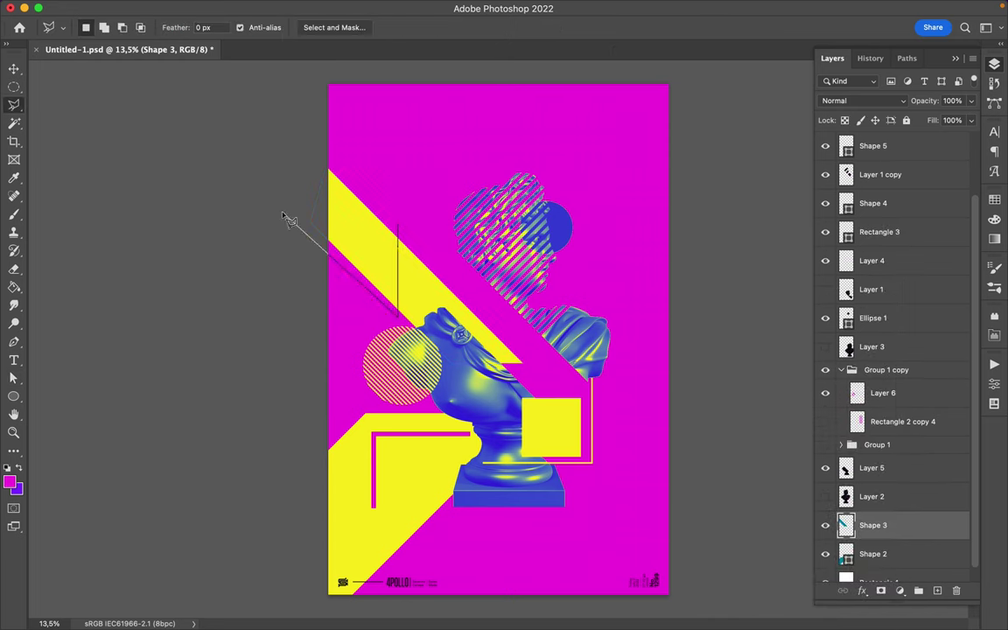
{"action": "left_click", "coordinate": [283, 216]}
{"action": "left_click", "coordinate": [253, 115]}
{"action": "left_click", "coordinate": [382, 161]}
{"action": "left_click", "coordinate": [398, 203]}
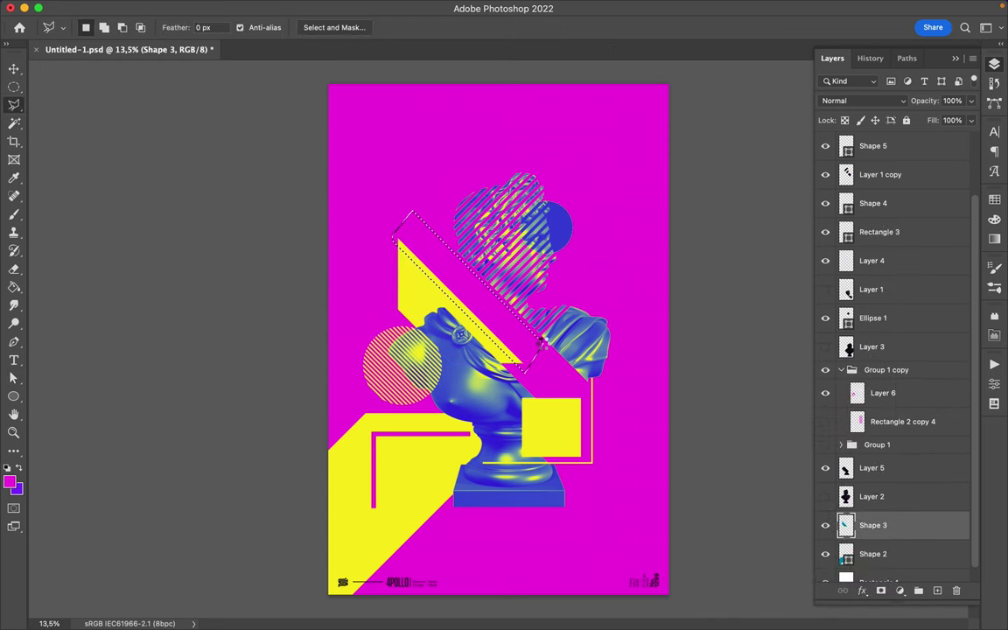
Fine-tune the positions of the yellow triangle, hatched circle and magenta L-shape.
{"action": "key", "text": "v"}
{"action": "mouse_move", "coordinate": [418, 292]}
{"action": "left_mouse_down"}
{"action": "mouse_move", "coordinate": [441, 313]}
{"action": "mouse_move", "coordinate": [423, 293]}
{"action": "left_mouse_up"}
{"action": "left_click_drag", "start_coordinate": [411, 378], "coordinate": [402, 376]}
{"action": "mouse_move", "coordinate": [422, 436]}
{"action": "left_mouse_down"}
{"action": "mouse_move", "coordinate": [444, 451]}
{"action": "mouse_move", "coordinate": [457, 426]}
{"action": "left_mouse_up"}
{"action": "scroll", "coordinate": [885, 516], "scroll_direction": "down", "scroll_amount": 1}
{"action": "left_click", "coordinate": [879, 567]}
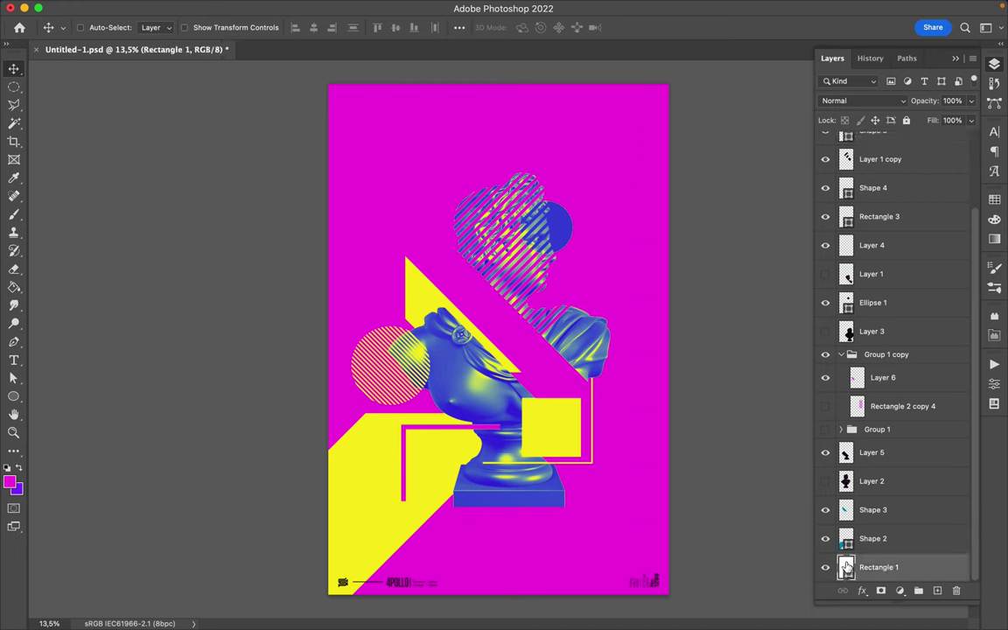
Try gradient fills on the background, then keep it solid magenta.
{"action": "key", "text": "a"}
{"action": "left_click", "coordinate": [209, 27]}
{"action": "left_click", "coordinate": [156, 55]}
{"action": "left_click", "coordinate": [123, 103]}
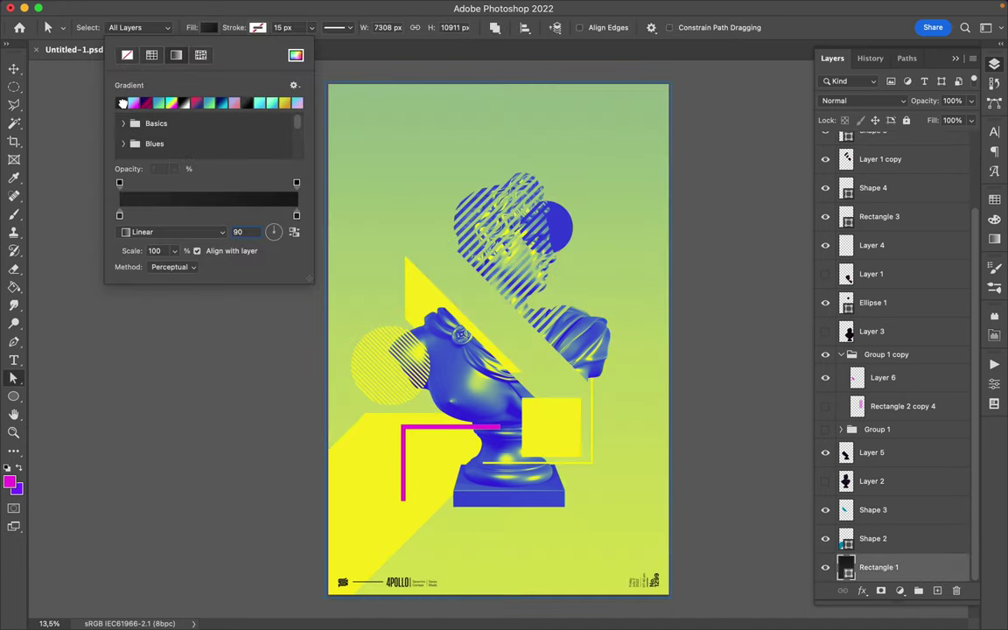
{"action": "key", "text": "Escape"}
Draw a wide peach-filled bar across the bust's shoulder.
{"action": "key", "text": "u"}
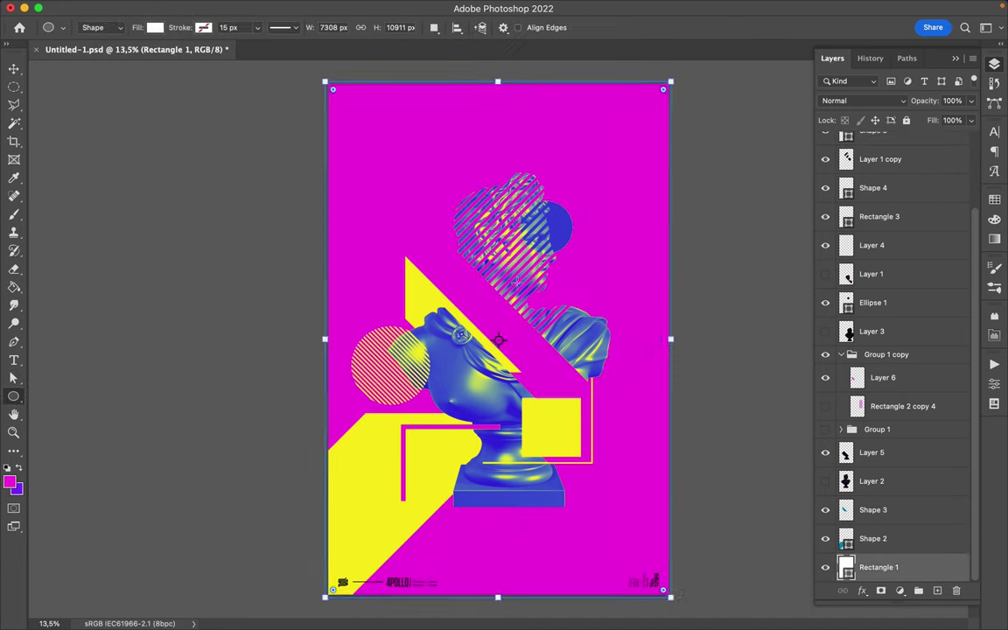
{"action": "key", "text": "m"}
{"action": "key", "text": "u"}
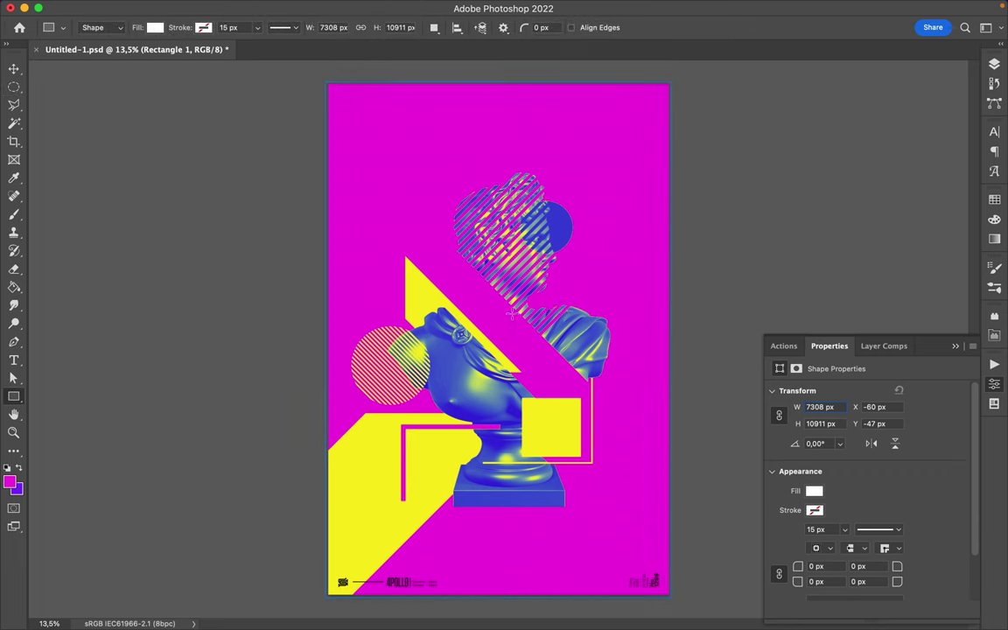
{"action": "left_click_drag", "start_coordinate": [512, 313], "coordinate": [632, 344]}
{"action": "left_click", "coordinate": [155, 27]}
{"action": "left_click", "coordinate": [586, 350]}
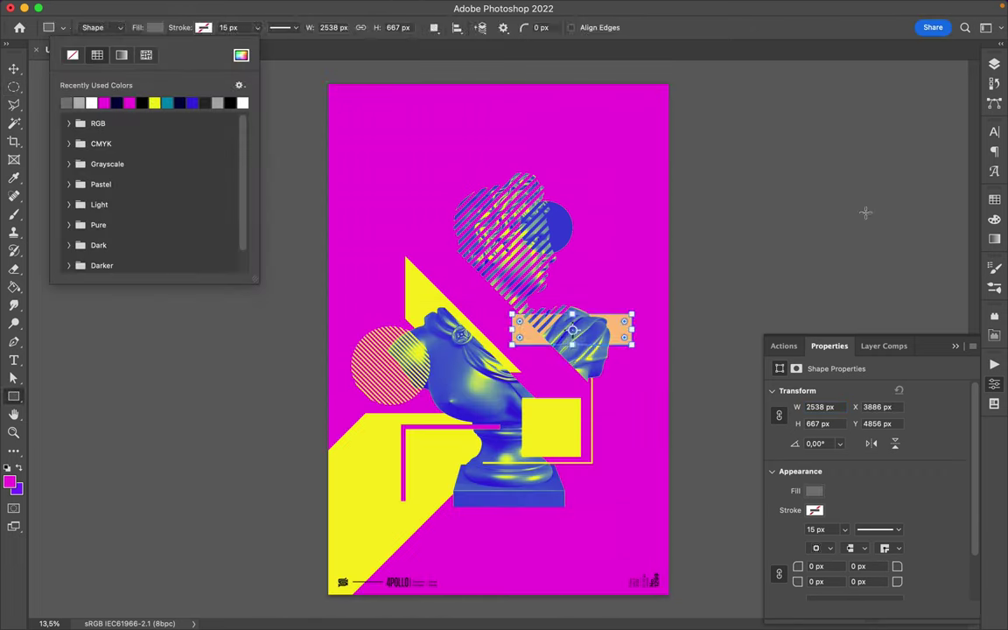
{"action": "key", "text": "v"}
{"action": "key", "text": "F7"}
Draw a tall rectangle beside the head with a green-yellow gradient fill.
{"action": "key", "text": "u"}
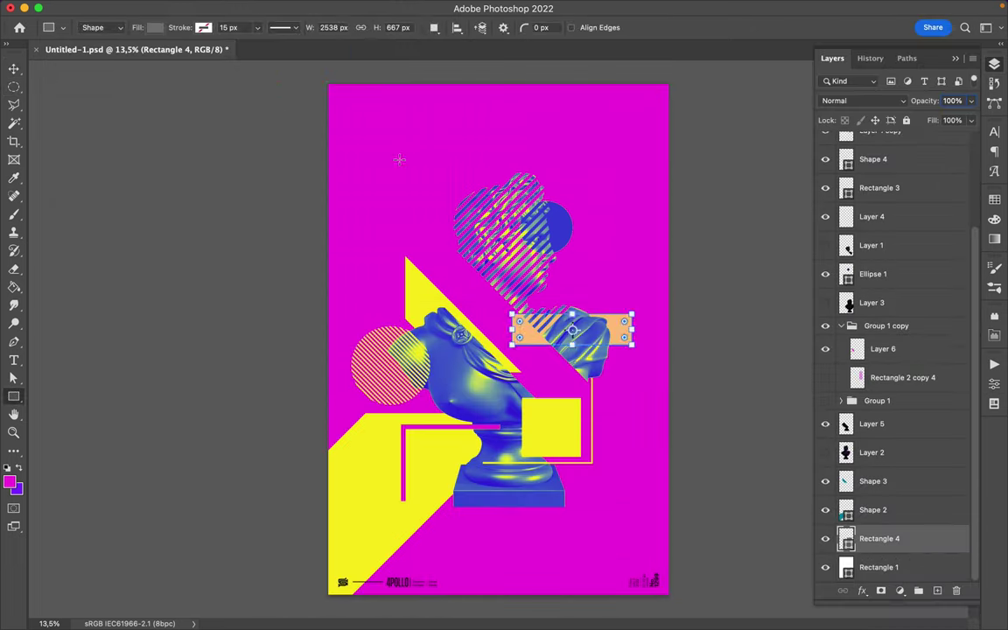
{"action": "left_click_drag", "start_coordinate": [350, 84], "coordinate": [448, 274]}
{"action": "left_click", "coordinate": [142, 28]}
{"action": "left_click", "coordinate": [101, 50]}
{"action": "left_click", "coordinate": [406, 137]}
{"action": "key", "text": "i"}
{"action": "left_click", "coordinate": [423, 175]}
{"action": "mouse_move", "coordinate": [405, 137]}
{"action": "left_mouse_down"}
{"action": "mouse_move", "coordinate": [406, 220]}
{"action": "mouse_move", "coordinate": [597, 260]}
{"action": "left_mouse_up"}
Narrow the green-yellow rectangle into a thin bar and move it to the poster's top.
{"action": "key", "text": "v"}
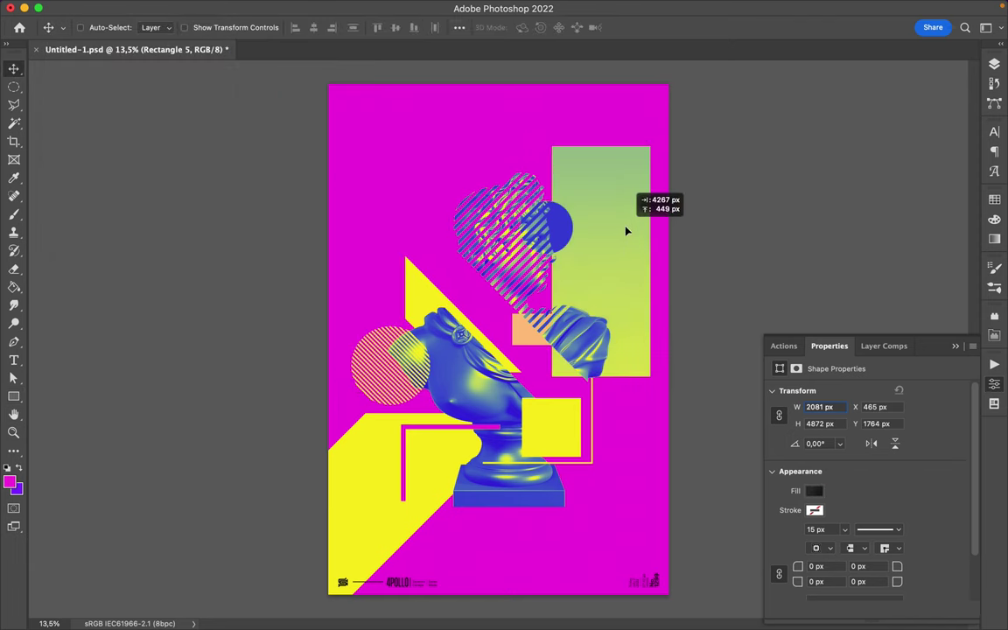
{"action": "key", "text": "ctrl+t"}
{"action": "left_click_drag", "start_coordinate": [623, 198], "coordinate": [549, 203]}
{"action": "key", "text": "Return"}
{"action": "left_click_drag", "start_coordinate": [533, 362], "coordinate": [483, 138]}
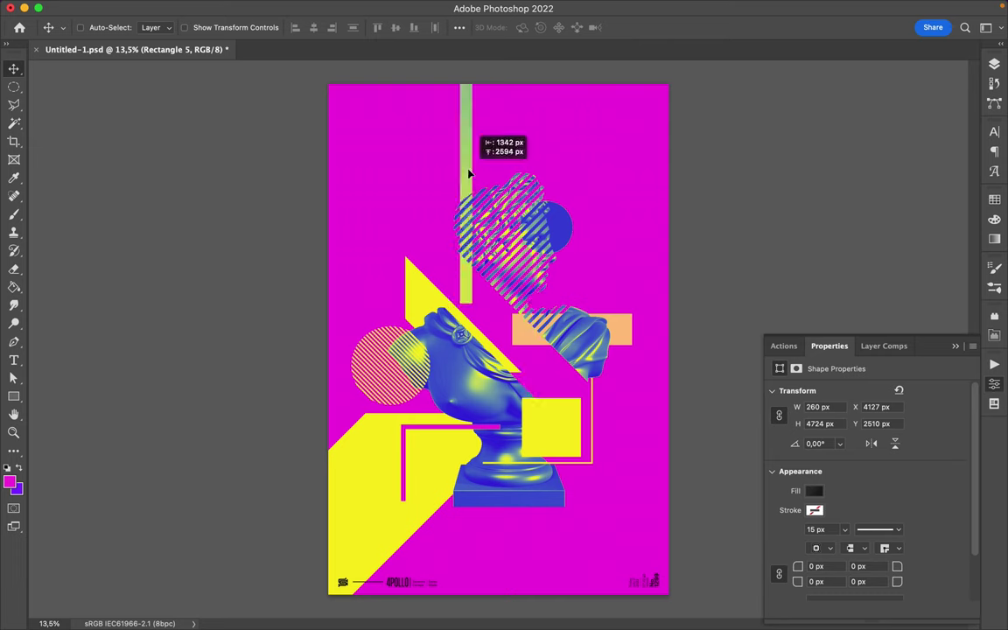
Place the peach bar above the bust at its base and lower the green bar.
{"action": "left_click_drag", "start_coordinate": [560, 223], "coordinate": [562, 226]}
{"action": "mouse_move", "coordinate": [612, 330]}
{"action": "left_mouse_down"}
{"action": "mouse_move", "coordinate": [447, 511]}
{"action": "mouse_move", "coordinate": [474, 455]}
{"action": "left_mouse_up"}
{"action": "left_click", "coordinate": [995, 65]}
{"action": "left_click_drag", "start_coordinate": [875, 511], "coordinate": [899, 322]}
{"action": "left_click_drag", "start_coordinate": [513, 405], "coordinate": [512, 456]}
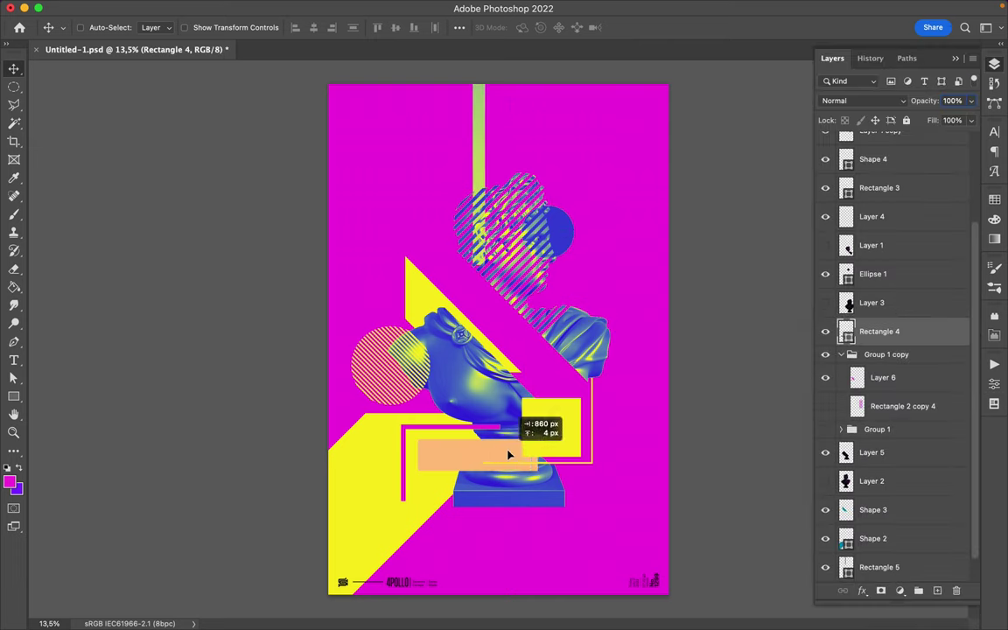
{"action": "left_click_drag", "start_coordinate": [479, 157], "coordinate": [479, 314]}
{"action": "key", "text": "a"}
{"action": "left_click", "coordinate": [304, 474]}
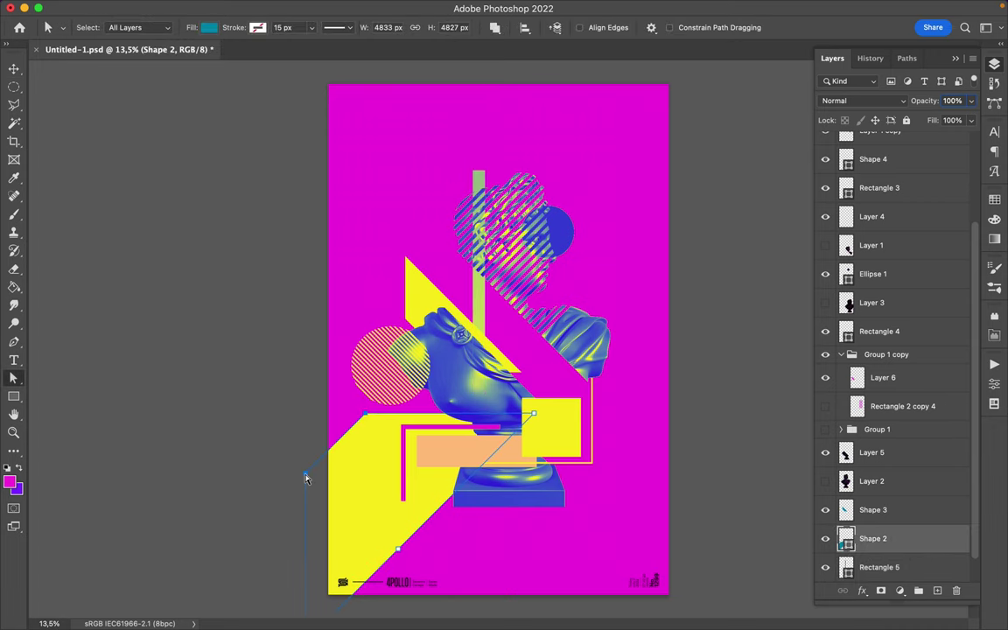
Add a light pink triangle shape covering the background's upper-left half.
{"action": "left_click", "coordinate": [623, 226]}
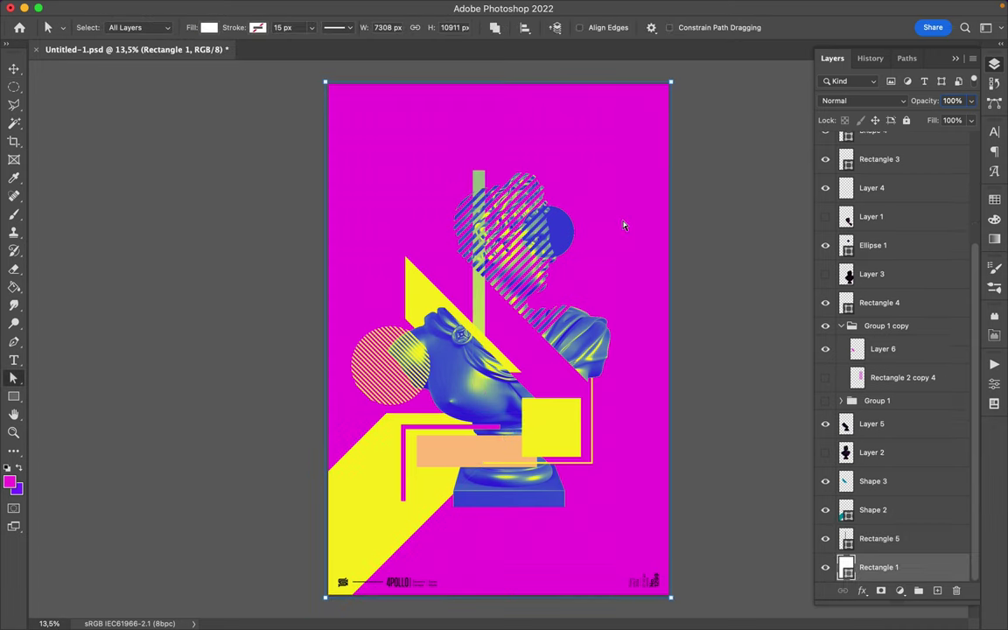
{"action": "key", "text": "p"}
{"action": "left_click", "coordinate": [615, 144]}
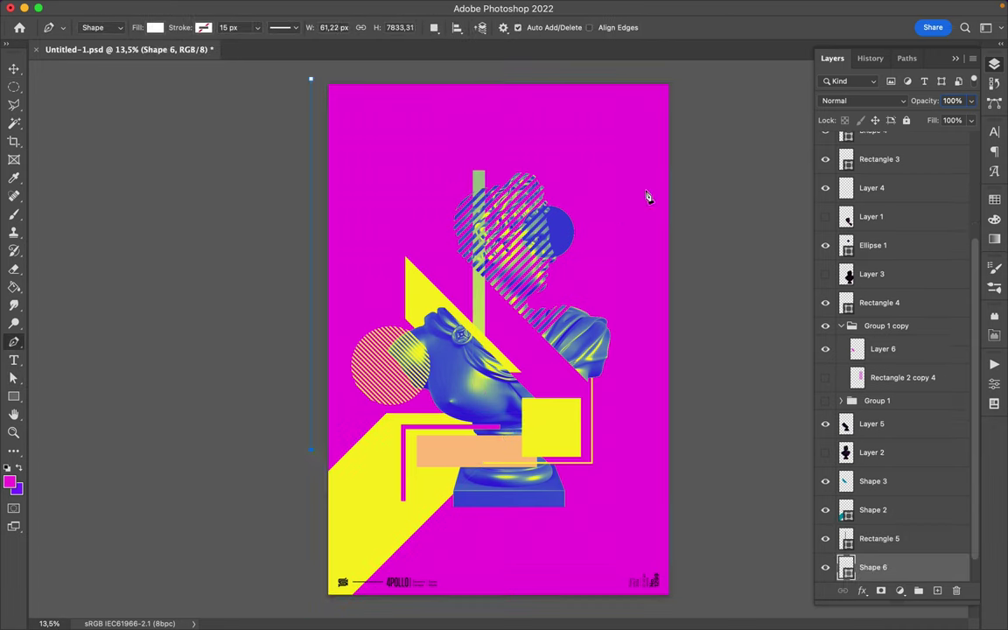
{"action": "left_click", "coordinate": [155, 27]}
{"action": "left_click", "coordinate": [242, 55]}
{"action": "left_click", "coordinate": [595, 374]}
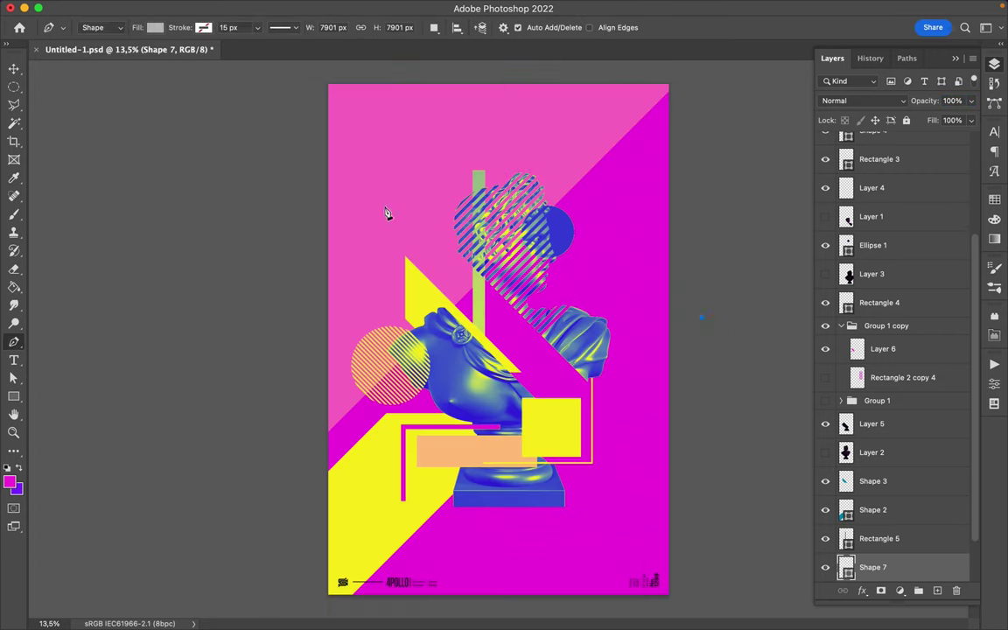
{"action": "key", "text": "v"}
{"action": "left_click_drag", "start_coordinate": [391, 158], "coordinate": [358, 69]}
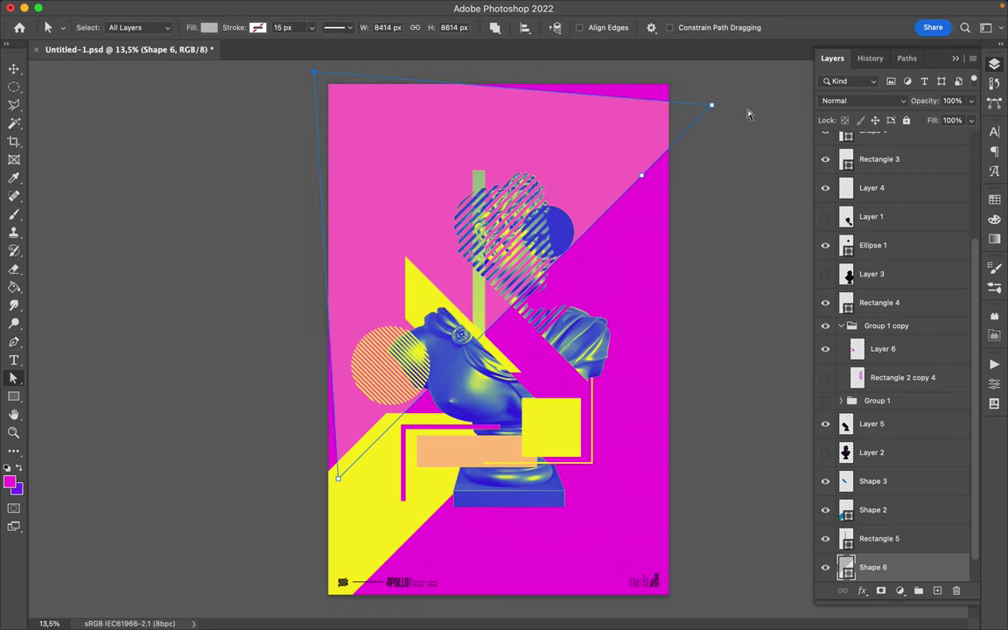
{"action": "key", "text": "v"}
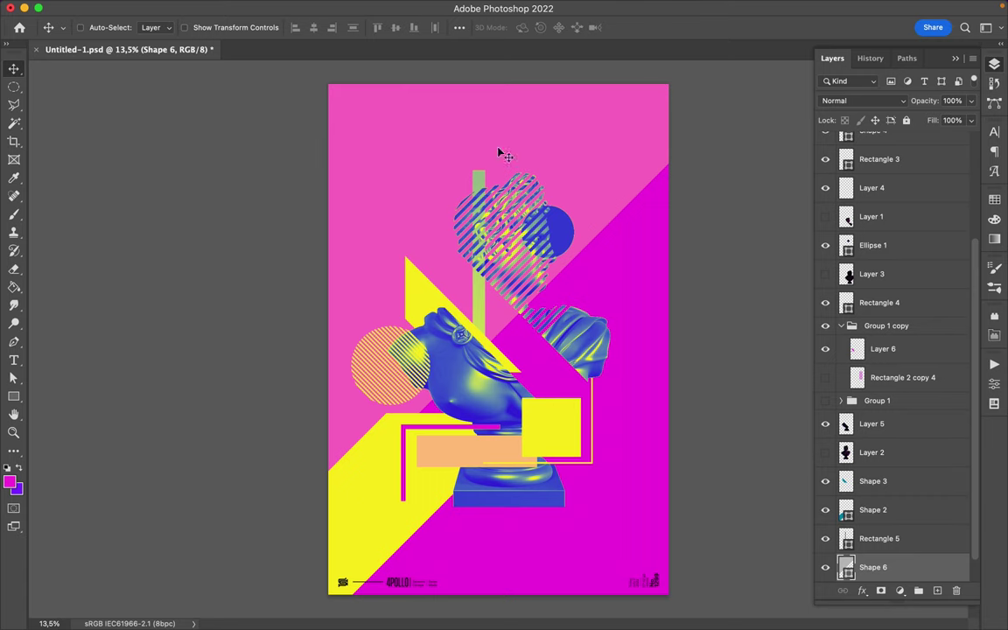
Try different fill colours on the yellow square.
{"action": "key", "text": "a"}
{"action": "left_click", "coordinate": [560, 433]}
{"action": "left_click", "coordinate": [185, 27]}
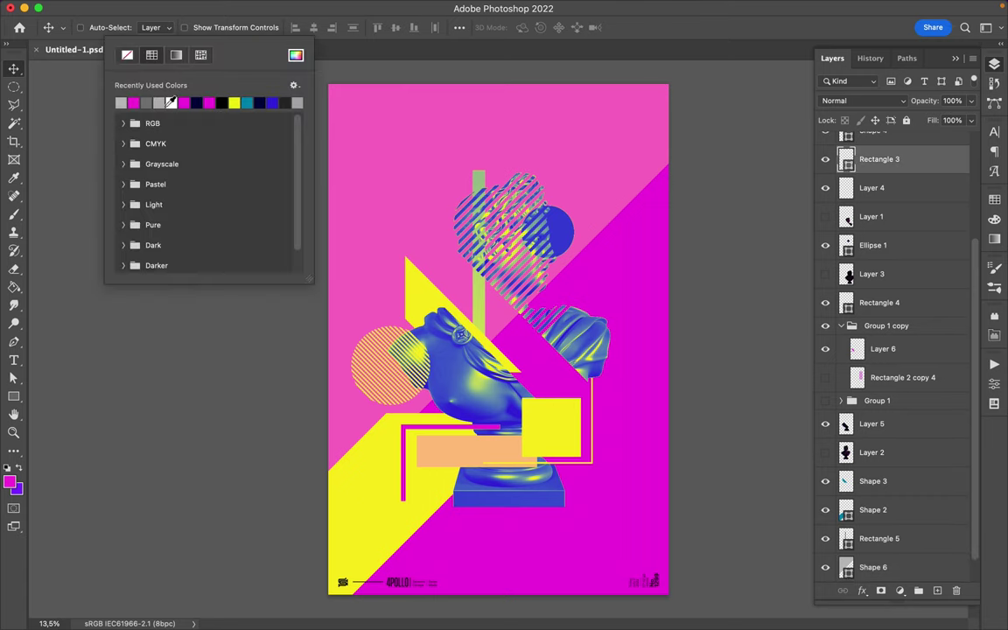
{"action": "left_click", "coordinate": [213, 101]}
{"action": "left_click", "coordinate": [295, 56]}
{"action": "left_click", "coordinate": [586, 376]}
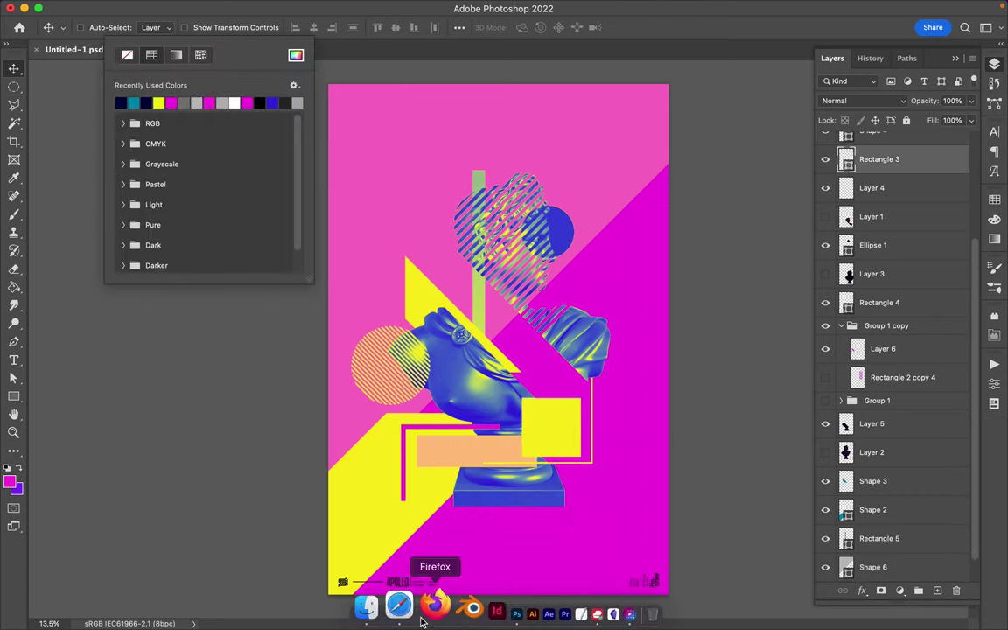
{"action": "key", "text": "Escape"}
{"action": "key", "text": "a"}
Set the square's fill to a custom light green and nudge it slightly.
{"action": "left_click", "coordinate": [542, 418]}
{"action": "left_click", "coordinate": [185, 27]}
{"action": "left_click", "coordinate": [180, 102]}
{"action": "left_click", "coordinate": [196, 102]}
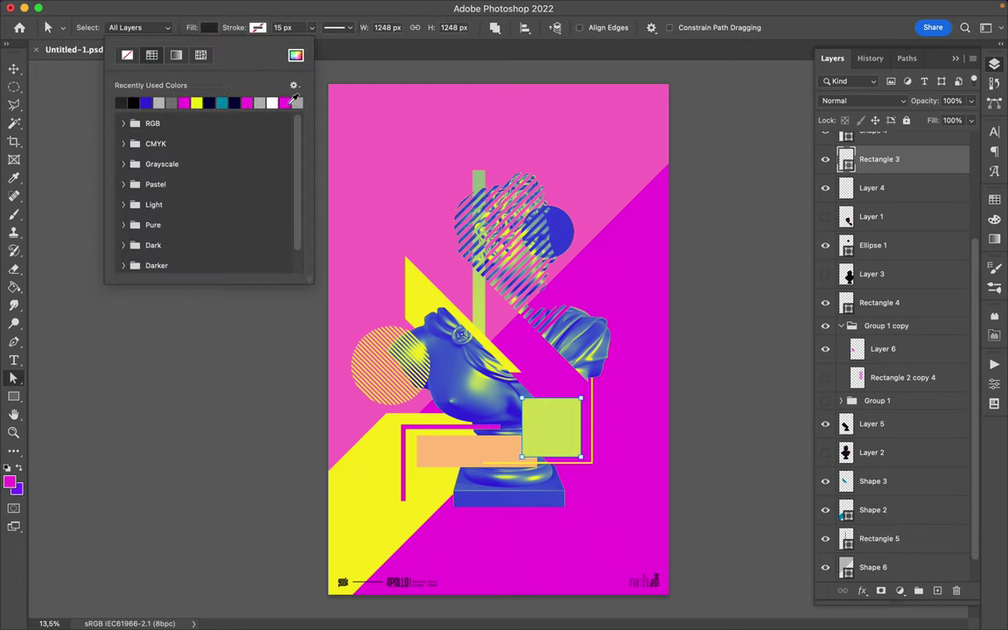
{"action": "left_click", "coordinate": [296, 56]}
{"action": "left_click", "coordinate": [552, 358]}
{"action": "key", "text": "v"}
{"action": "left_click_drag", "start_coordinate": [526, 425], "coordinate": [543, 429]}
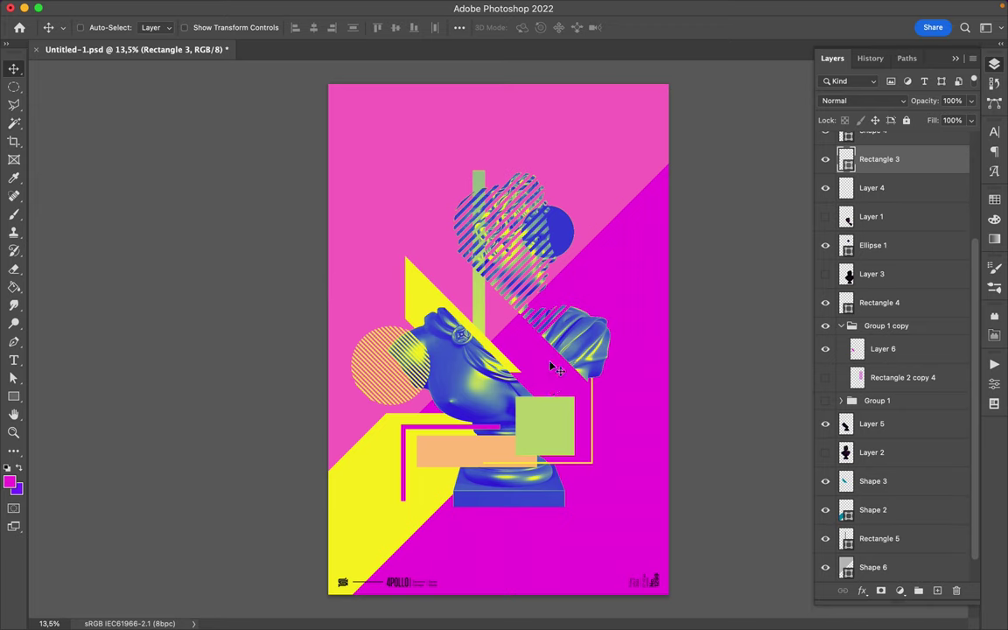
Shift the lower yellow band slightly left.
{"action": "key", "text": "a"}
{"action": "left_click", "coordinate": [385, 413]}
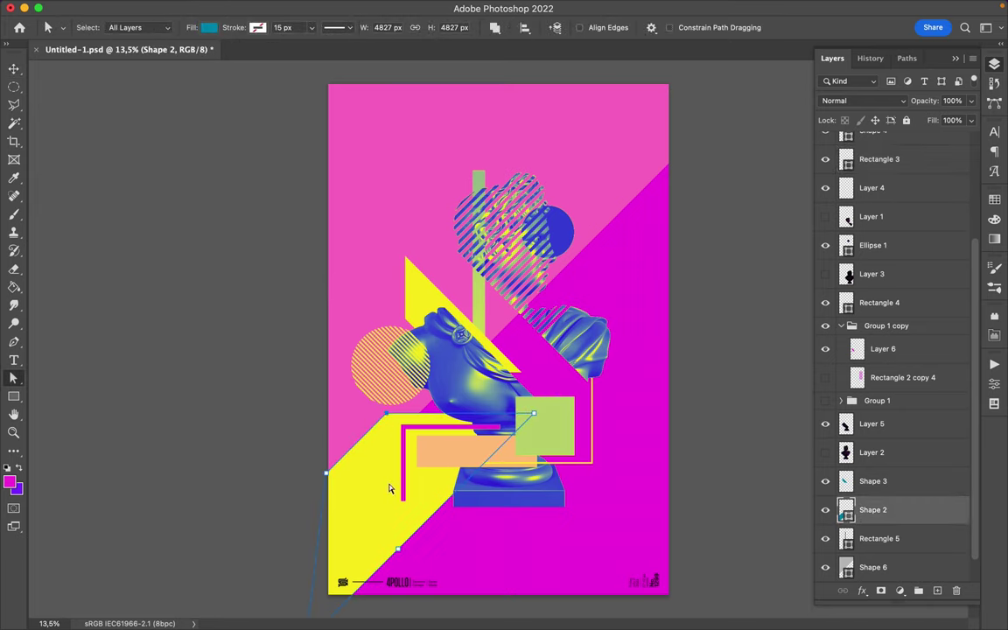
{"action": "key", "text": "v"}
{"action": "left_click_drag", "start_coordinate": [395, 483], "coordinate": [365, 480]}
Copy the curly-haired head from the hidden bust layer and position it over the bust's face.
{"action": "left_click", "coordinate": [866, 423]}
{"action": "left_click", "coordinate": [825, 423]}
{"action": "key", "text": "m"}
{"action": "left_click_drag", "start_coordinate": [428, 162], "coordinate": [529, 261]}
{"action": "key", "text": "ctrl+j"}
{"action": "key", "text": "v"}
{"action": "mouse_move", "coordinate": [461, 335]}
{"action": "left_mouse_down"}
{"action": "mouse_move", "coordinate": [577, 214]}
{"action": "mouse_move", "coordinate": [463, 333]}
{"action": "left_mouse_up"}
{"action": "left_click_drag", "start_coordinate": [866, 424], "coordinate": [866, 203]}
{"action": "mouse_move", "coordinate": [560, 423]}
{"action": "left_mouse_down"}
{"action": "mouse_move", "coordinate": [473, 325]}
{"action": "mouse_move", "coordinate": [477, 199]}
{"action": "left_mouse_up"}
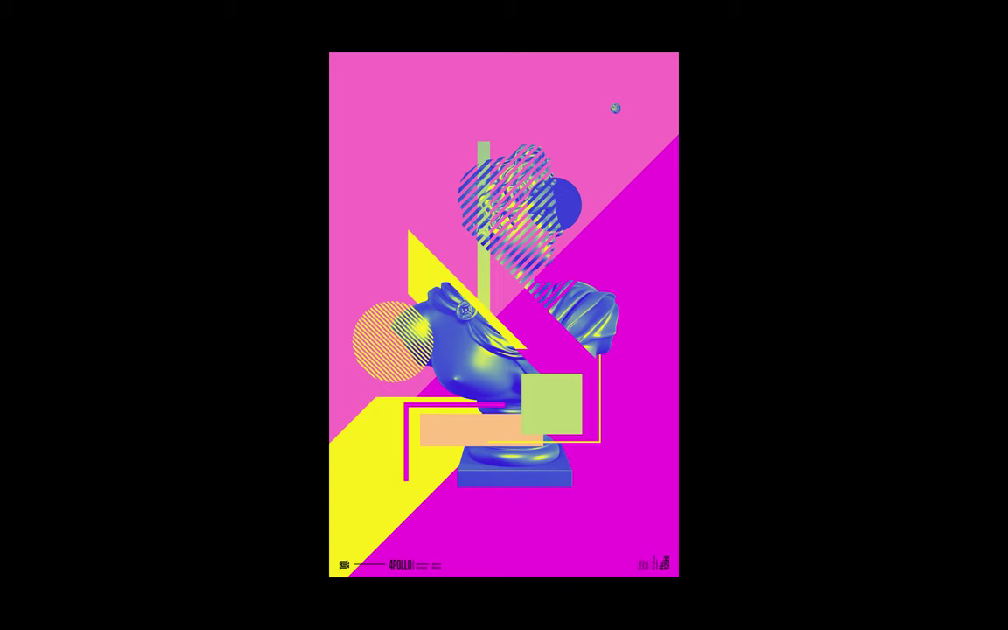